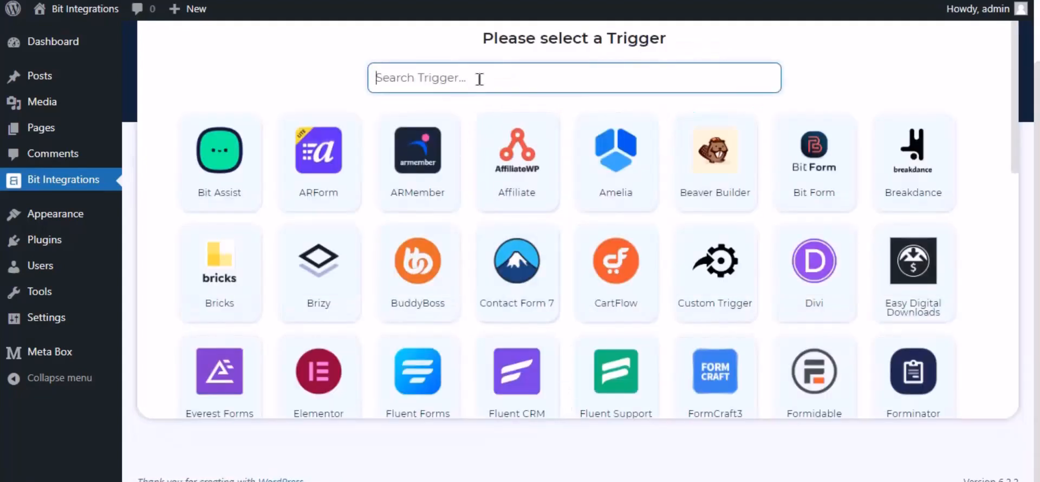
# Step: Pick MB Frontend Submission as the trigger, using the 'Bit Integrations' form as source
pyautogui.write('mb')
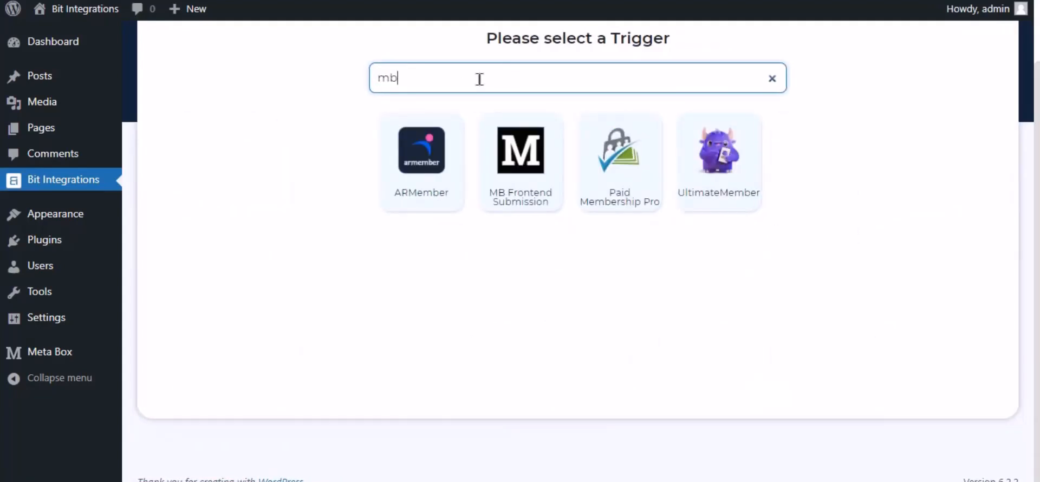
pyautogui.write(' front')
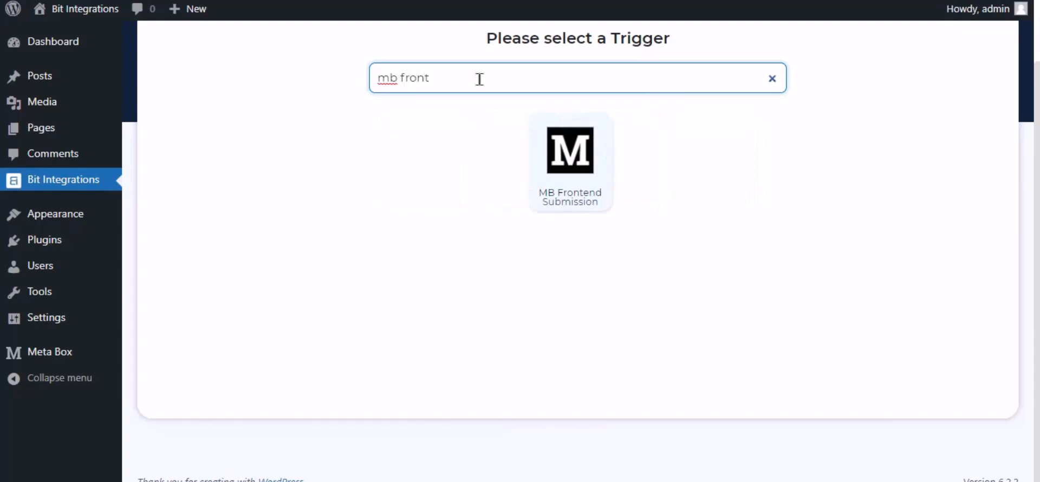
pyautogui.click(567, 180)
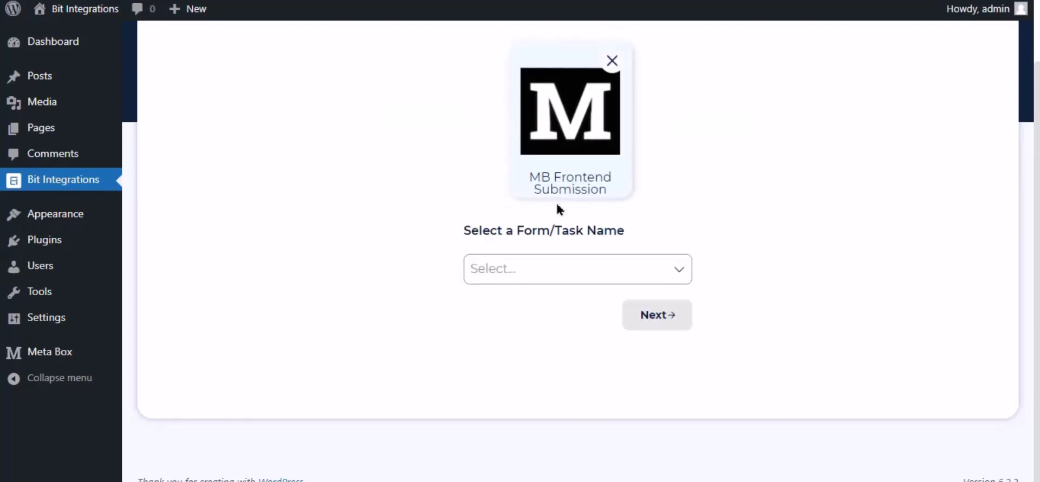
pyautogui.click(513, 271)
pyautogui.click(527, 304)
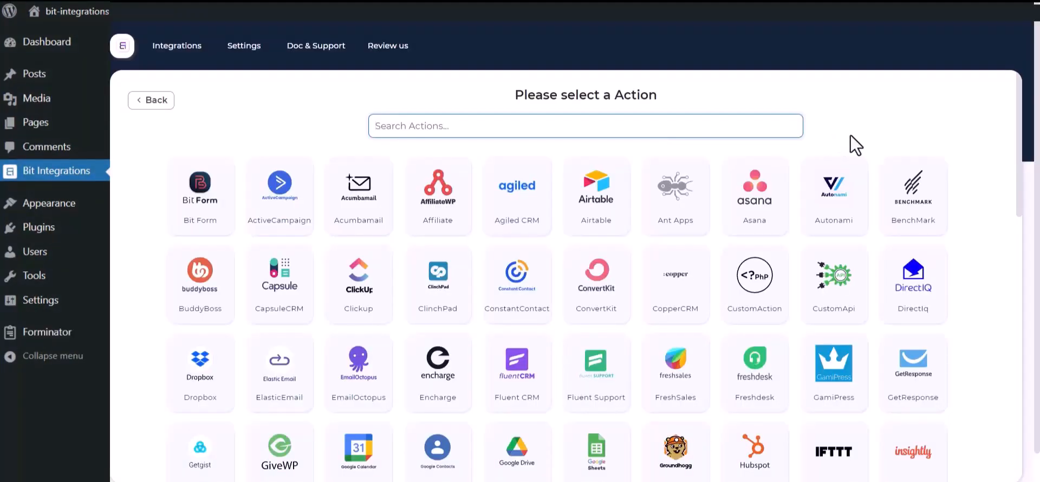
# Step: Search the actions for 'sales' and choose Salesforce as the action
pyautogui.click(708, 128)
pyautogui.write('sales')
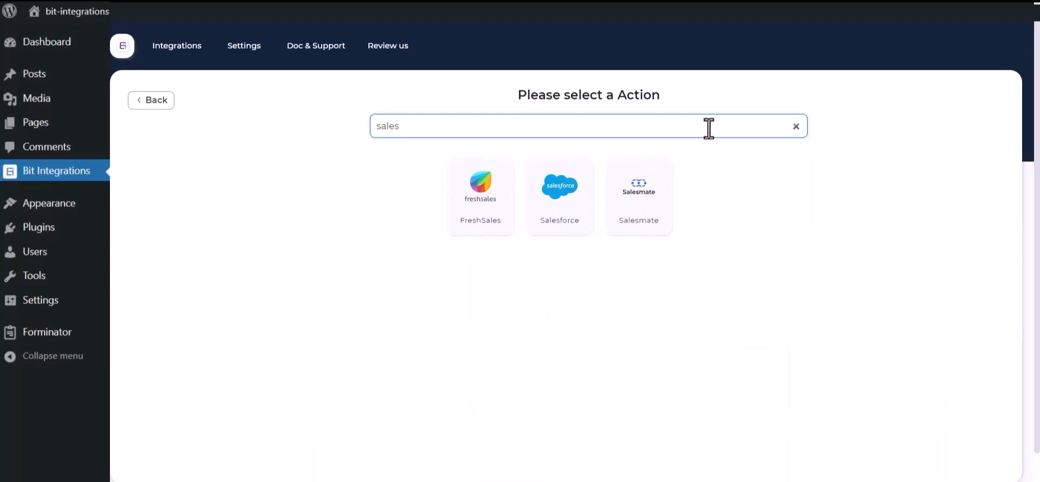
pyautogui.click(551, 216)
# Step: Review the Integration Name 'Salesforce' and the Client secret field in the settings
pyautogui.click(342, 164)
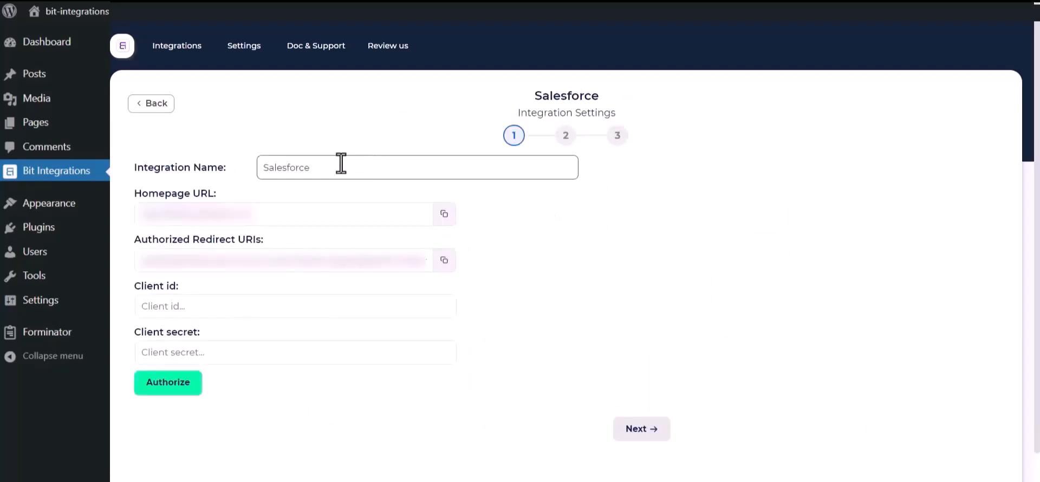
pyautogui.moveTo(336, 166); pyautogui.dragTo(267, 167)
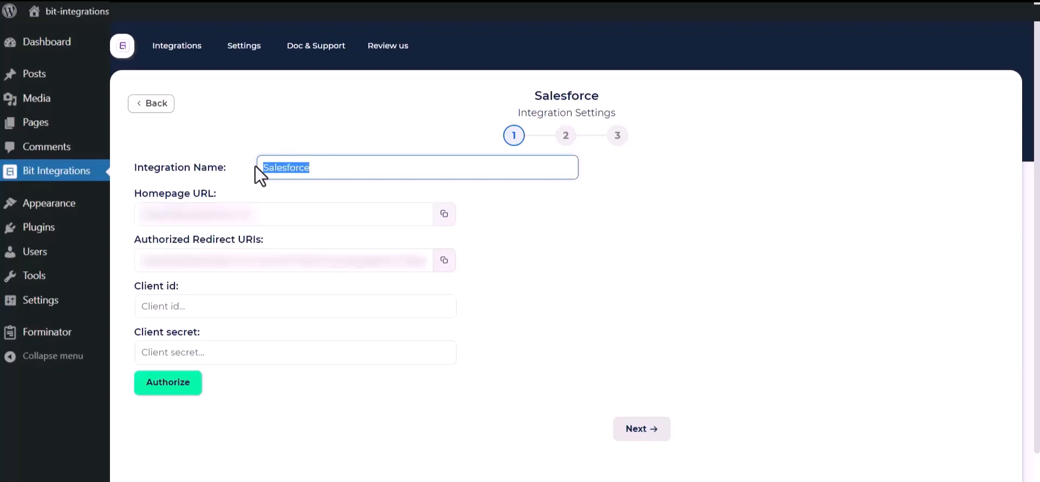
pyautogui.click(483, 350)
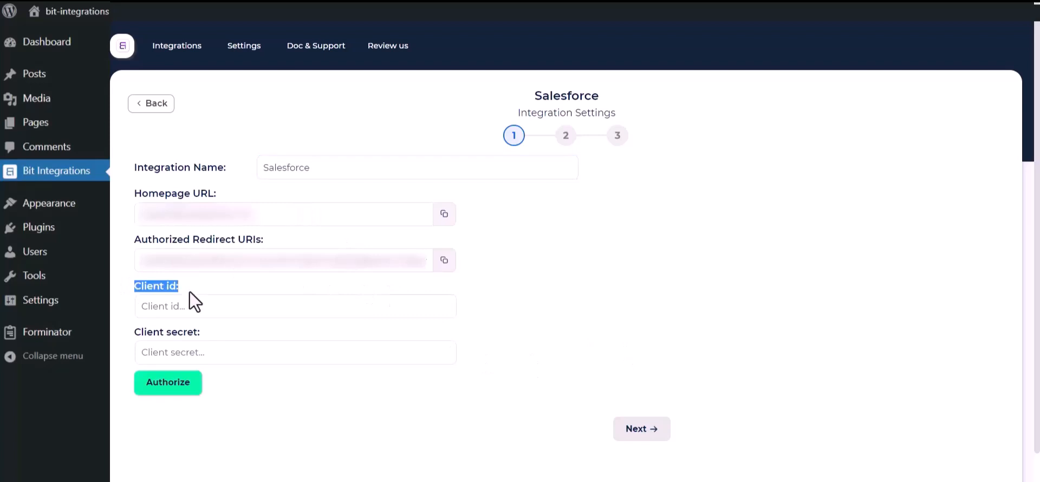
pyautogui.moveTo(133, 332); pyautogui.dragTo(207, 337)
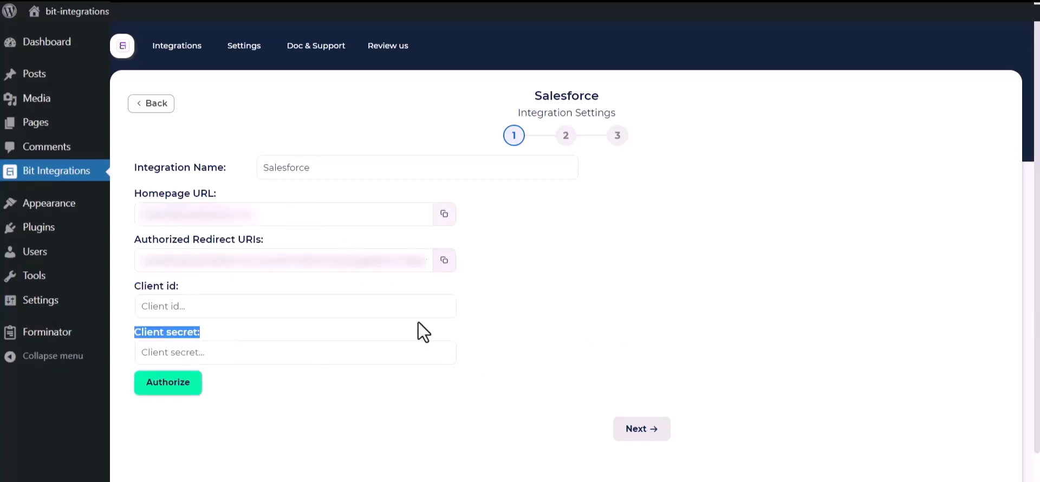
pyautogui.click(555, 320)
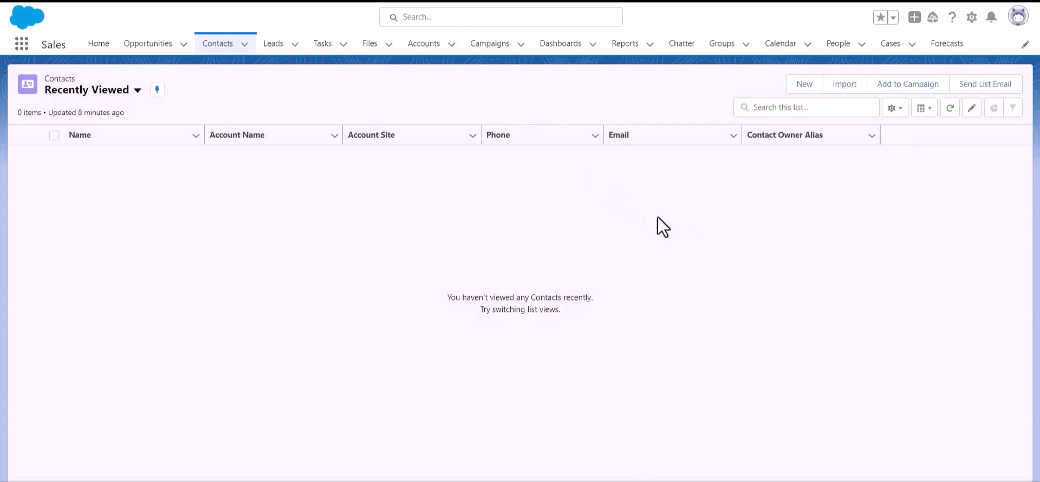
# Step: Go to Salesforce Setup and find the Platform Tools section
pyautogui.click(972, 18)
pyautogui.click(934, 60)
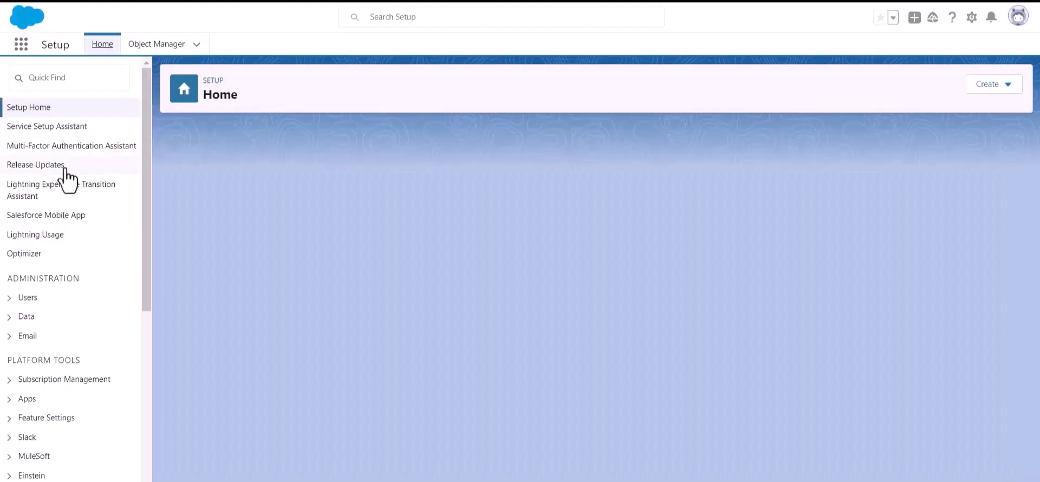
pyautogui.scroll(-3, 60, 184)
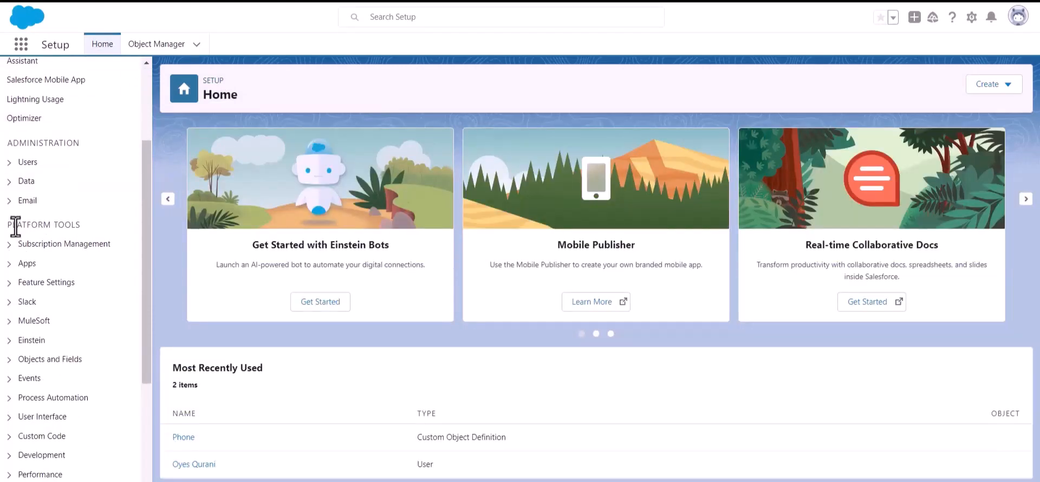
pyautogui.moveTo(7, 226); pyautogui.dragTo(106, 226)
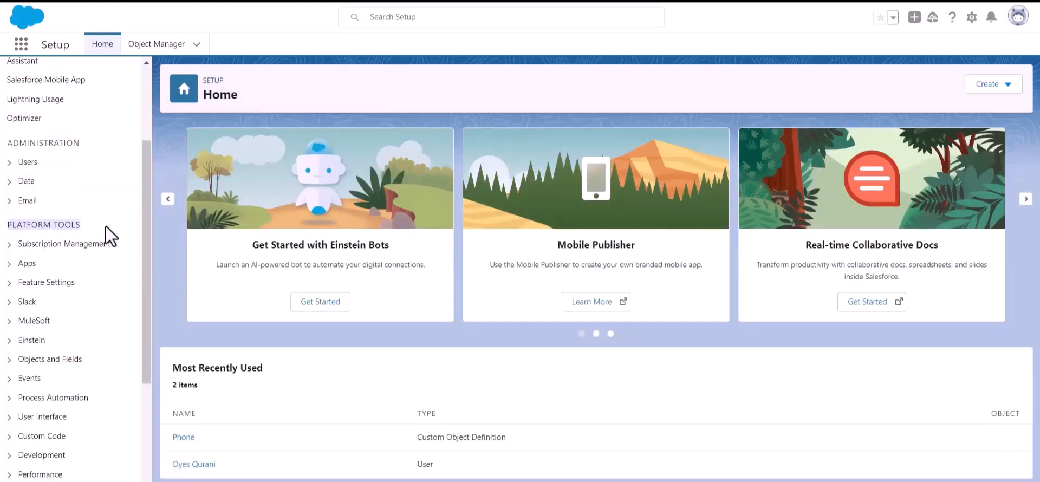
# Step: Open App Manager under Apps and start a new connected app
pyautogui.click(10, 264)
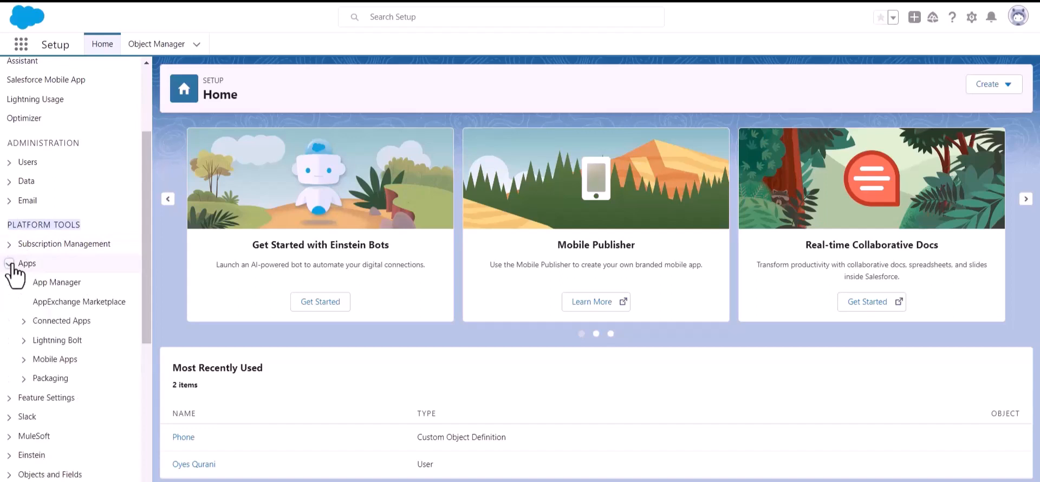
pyautogui.click(61, 287)
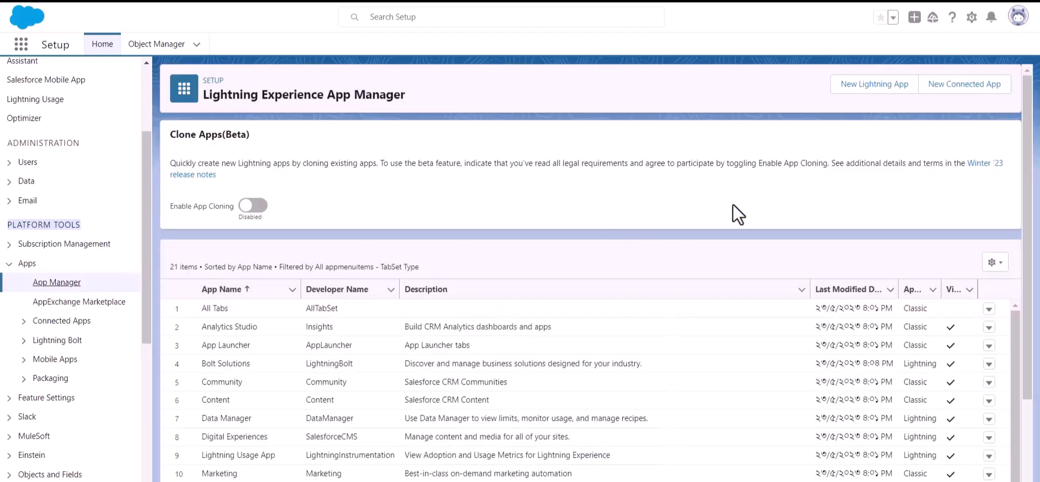
pyautogui.click(958, 91)
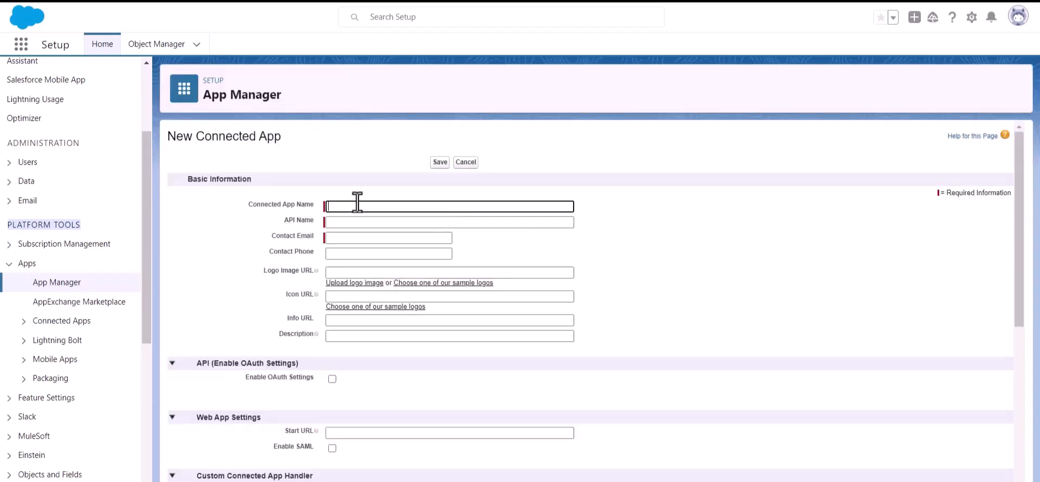
# Step: Name the connected app 'Bit Apps' and paste in the contact e-mail address
pyautogui.write('Bit Apps')
pyautogui.click(363, 238)
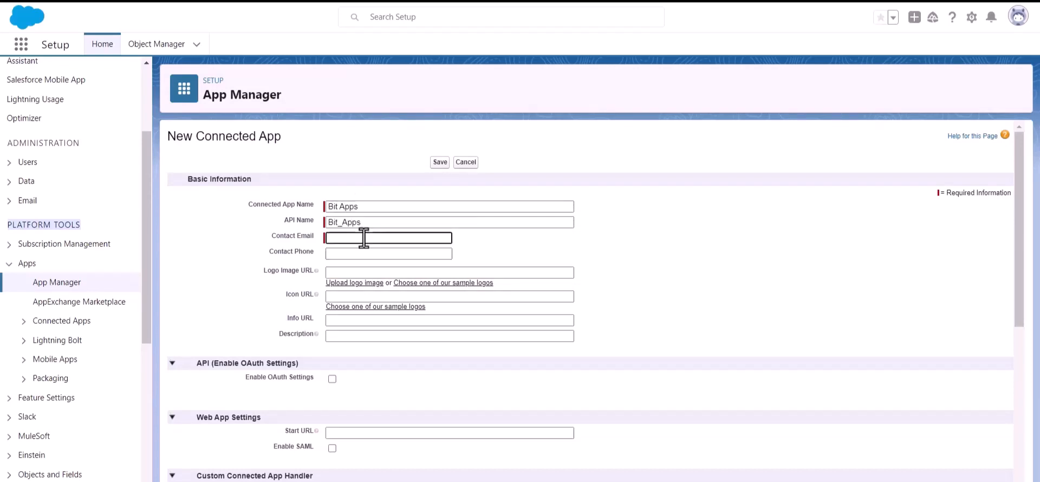
pyautogui.hotkey('ctrl', 'v')
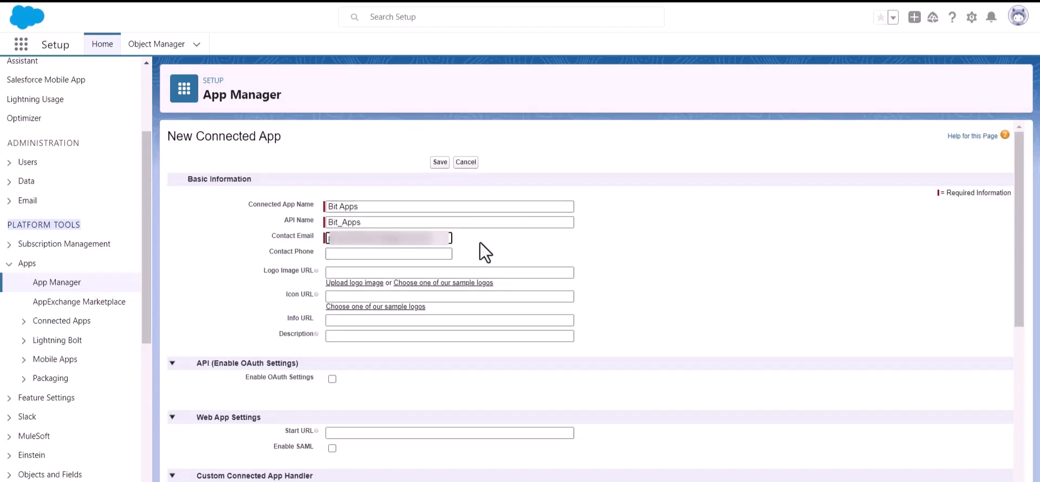
pyautogui.click(507, 243)
# Step: Enable OAuth Settings and copy the plugin's authorized redirect URI for the Callback URL
pyautogui.scroll(-1, 506, 240)
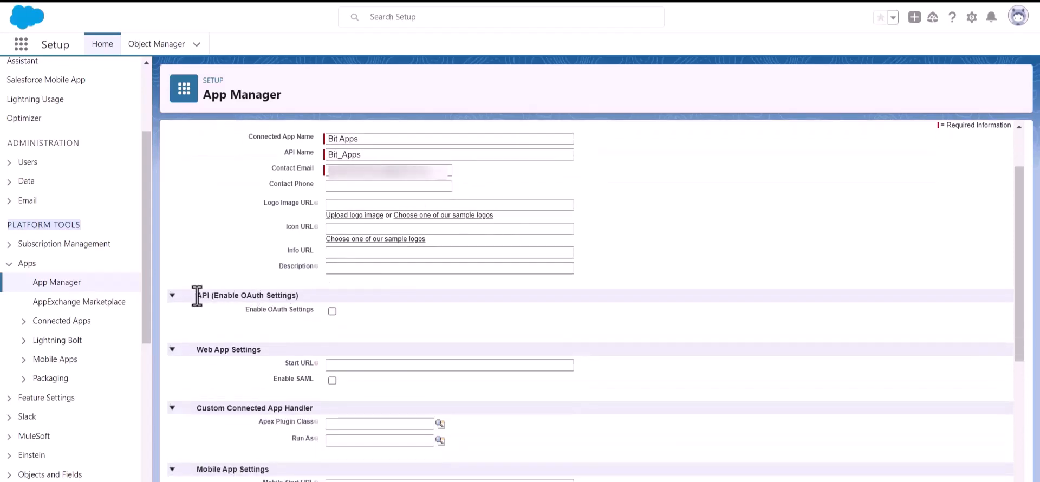
pyautogui.moveTo(215, 295); pyautogui.dragTo(314, 295)
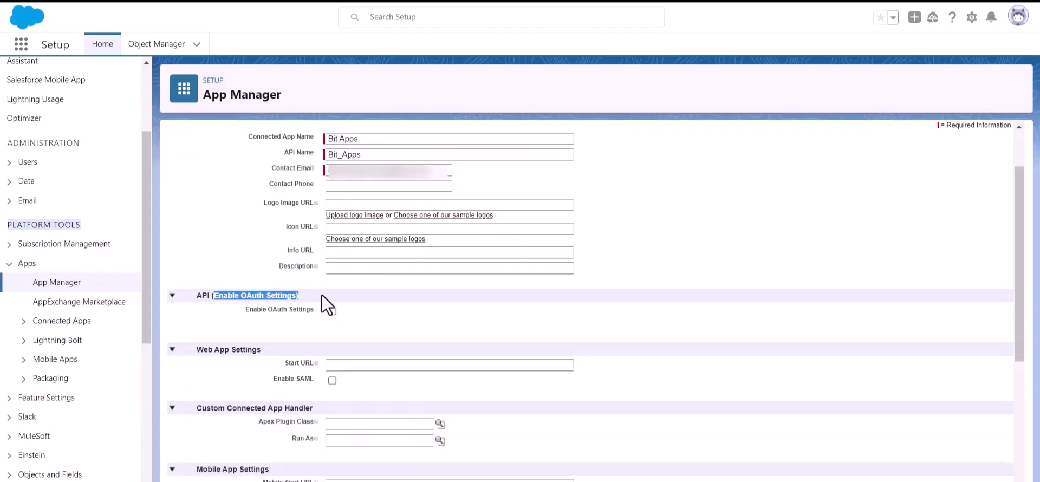
pyautogui.click(401, 324)
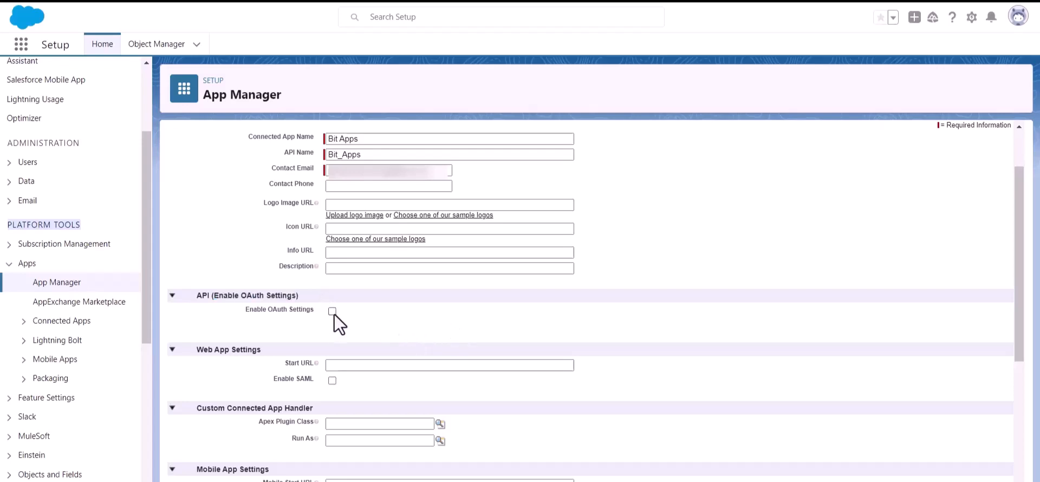
pyautogui.click(332, 311)
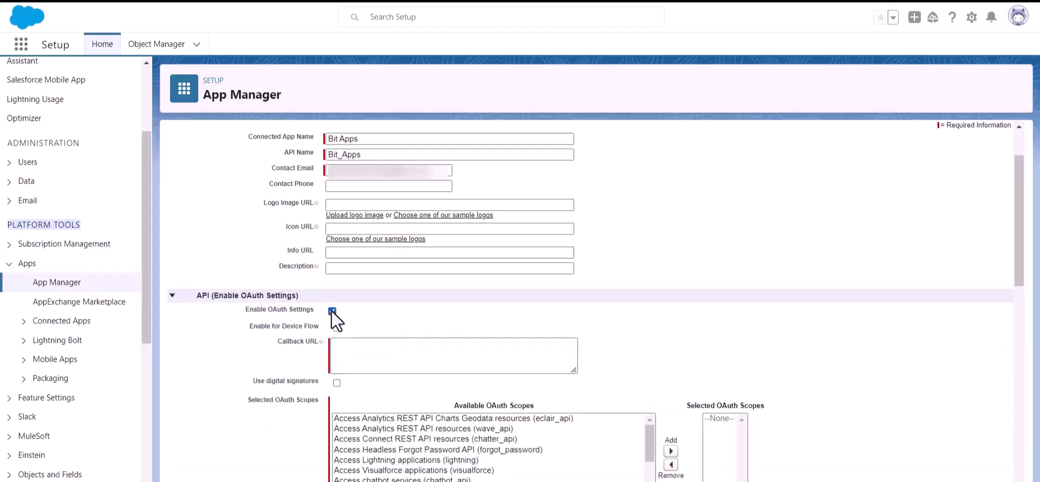
pyautogui.scroll(-1, 364, 279)
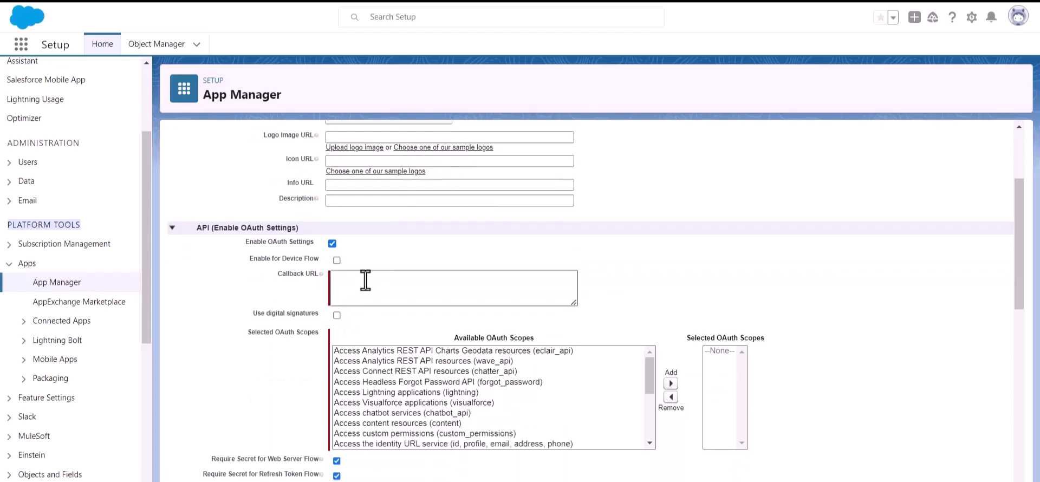
pyautogui.click(363, 280)
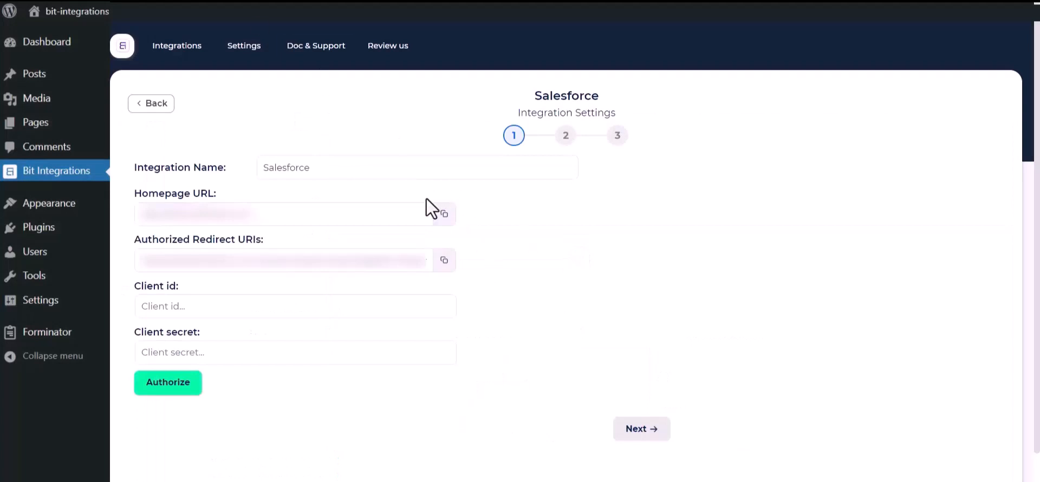
pyautogui.click(444, 261)
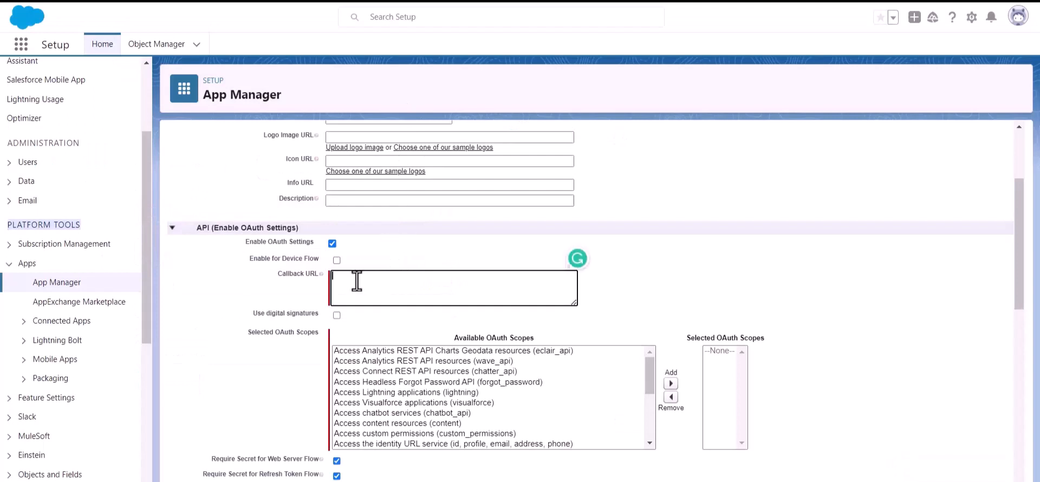
# Step: Paste the redirect URI into the Callback URL field
pyautogui.hotkey('ctrl', 'v')
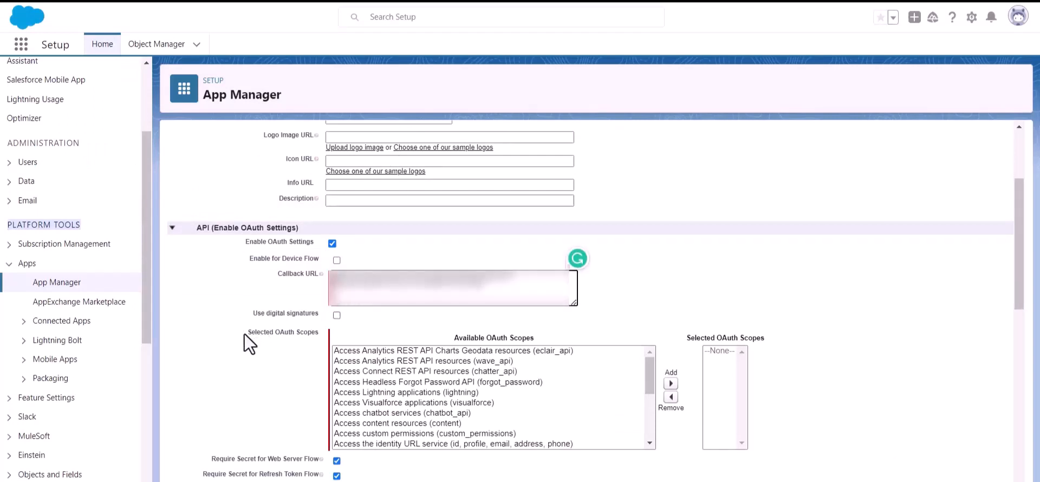
pyautogui.moveTo(245, 333); pyautogui.dragTo(288, 337)
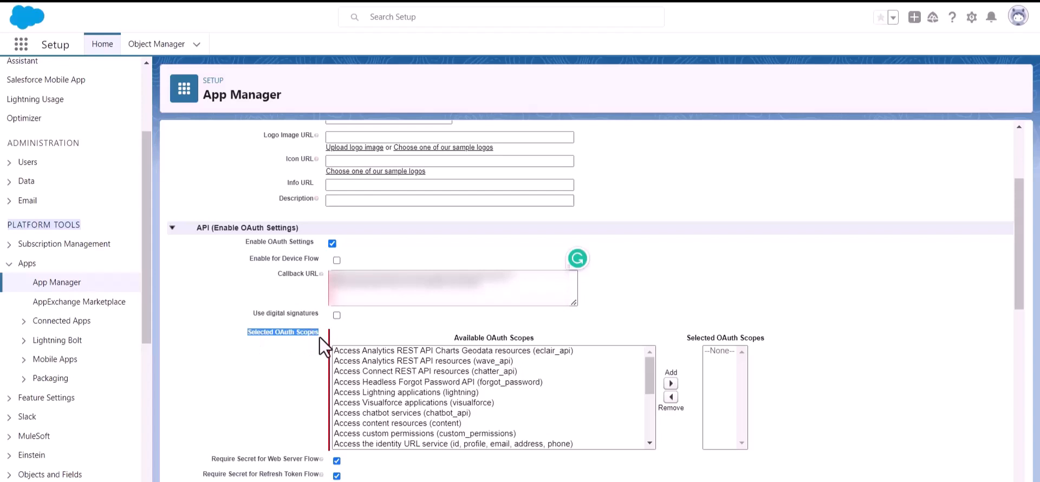
pyautogui.scroll(-4, 466, 405)
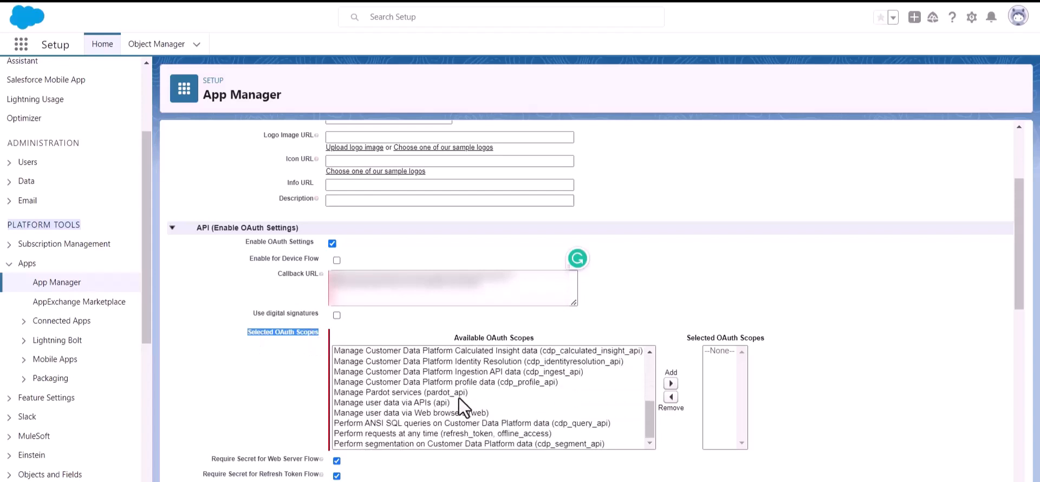
pyautogui.scroll(2, 460, 398)
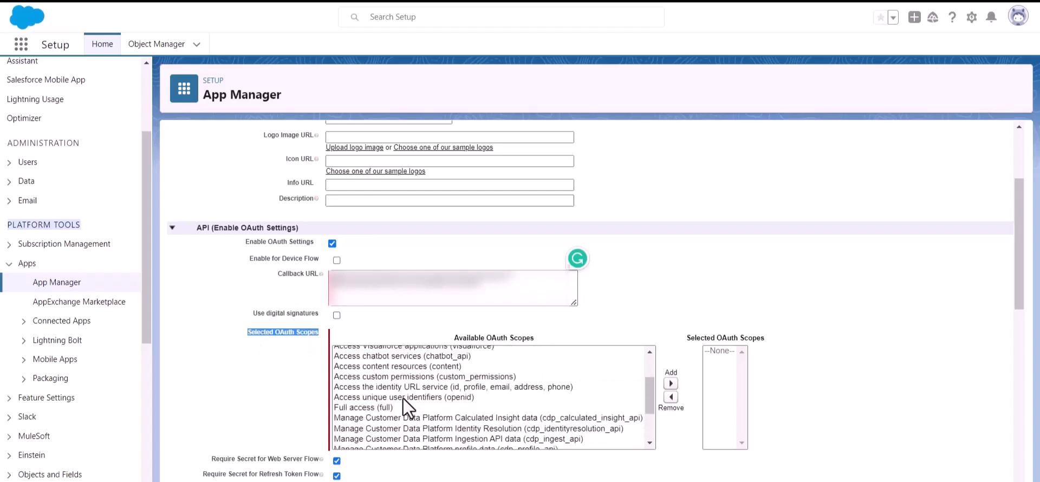
# Step: Add the 'Full access (full)' OAuth scope and save the connected app
pyautogui.click(350, 407)
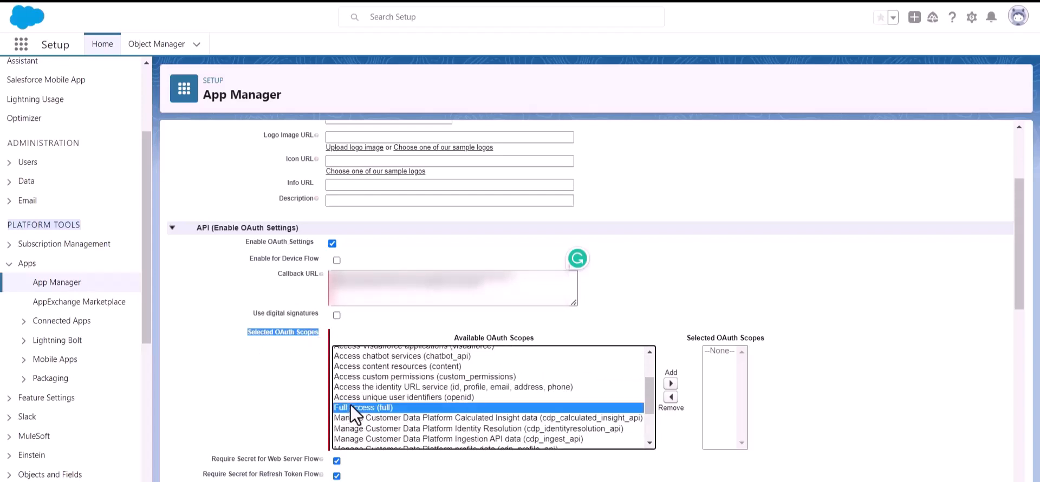
pyautogui.click(671, 383)
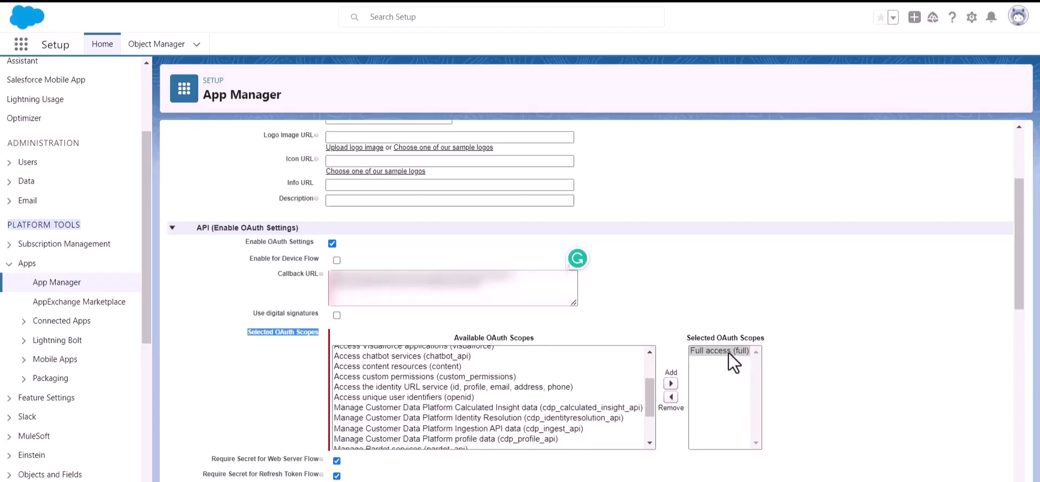
pyautogui.scroll(-4, 518, 353)
pyautogui.scroll(-8, 435, 370)
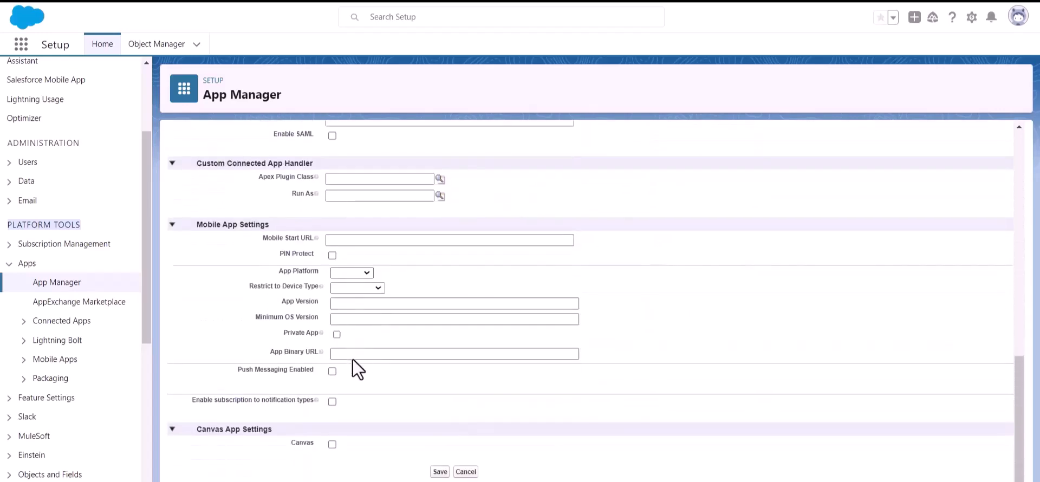
pyautogui.click(440, 472)
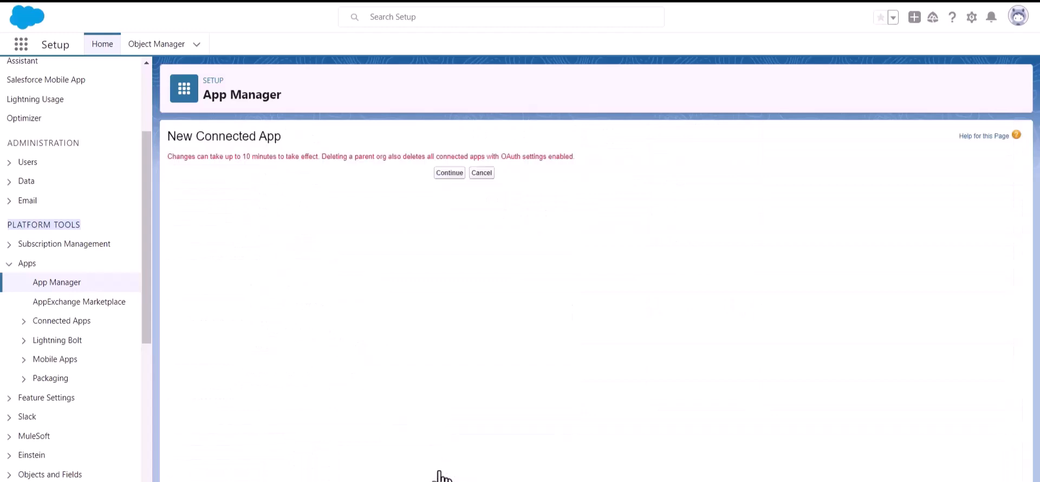
# Step: Continue past the 10-minute activation notice and scroll to Bit Apps' OAuth settings
pyautogui.click(443, 173)
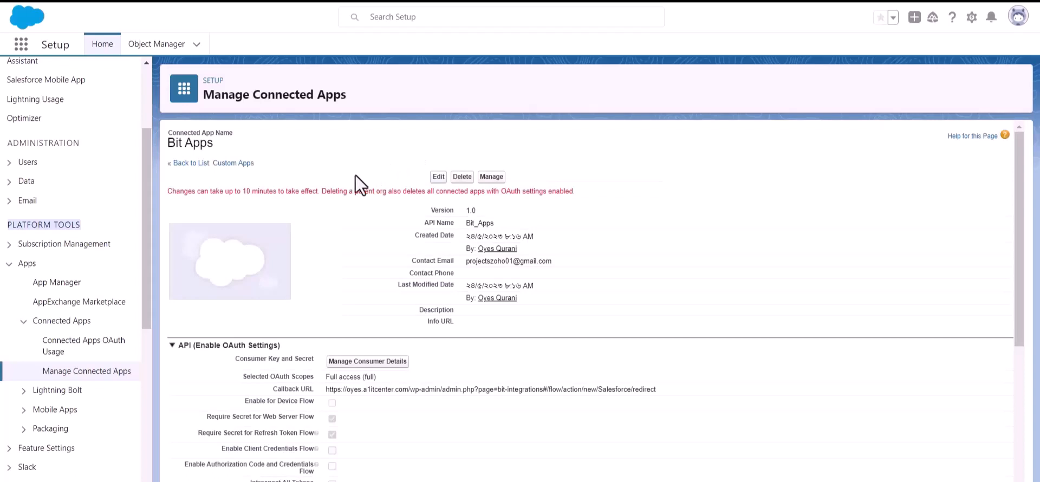
pyautogui.tripleClick(267, 192)
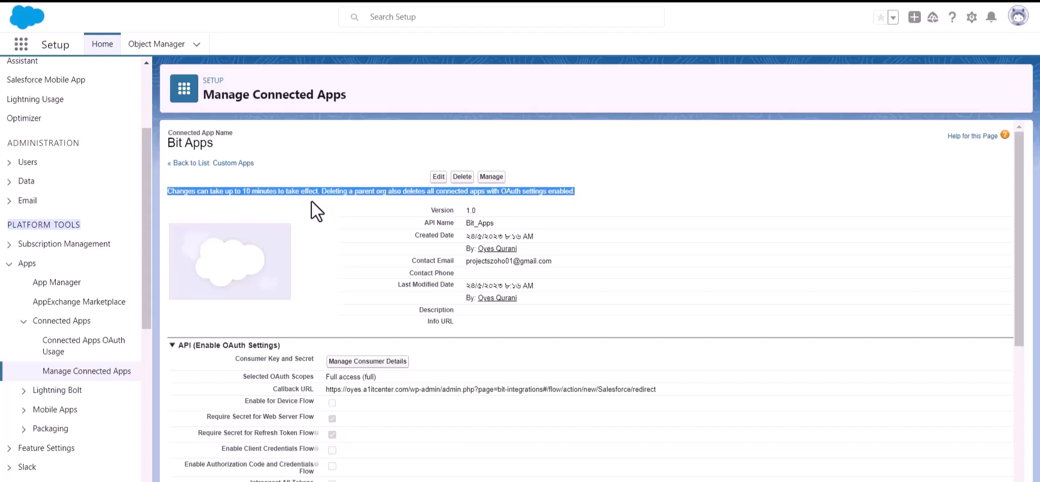
pyautogui.click(334, 208)
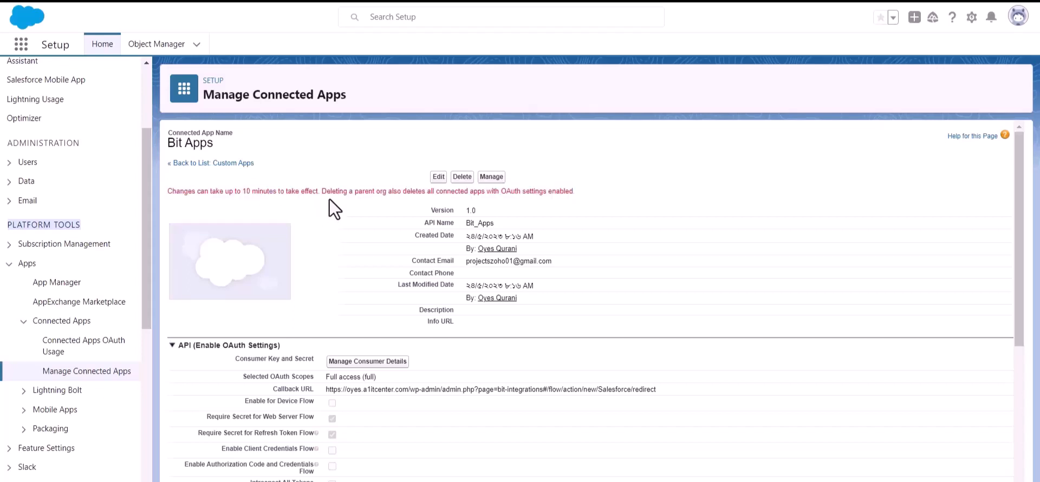
pyautogui.scroll(-1, 329, 200)
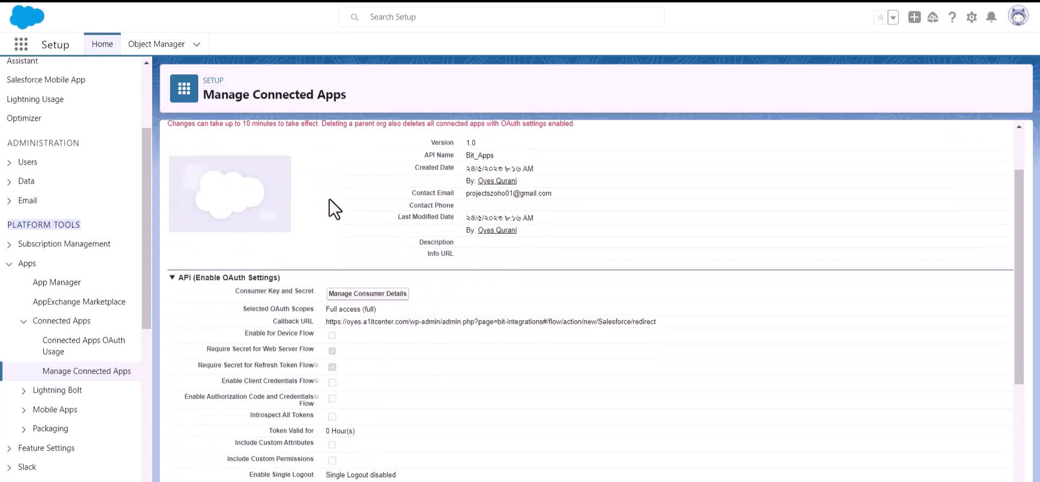
# Step: Open Manage Consumer Details and verify identity with the emailed verification code
pyautogui.click(365, 295)
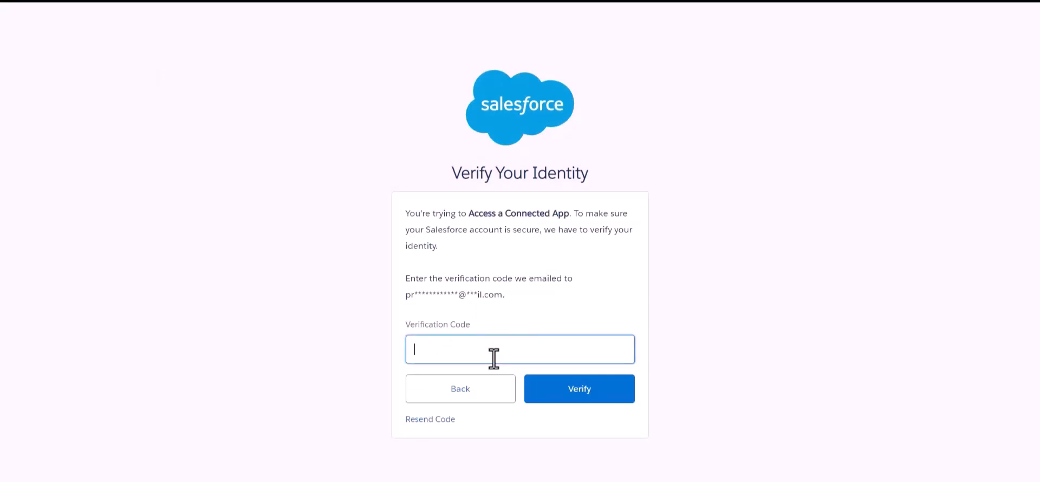
pyautogui.click(541, 303)
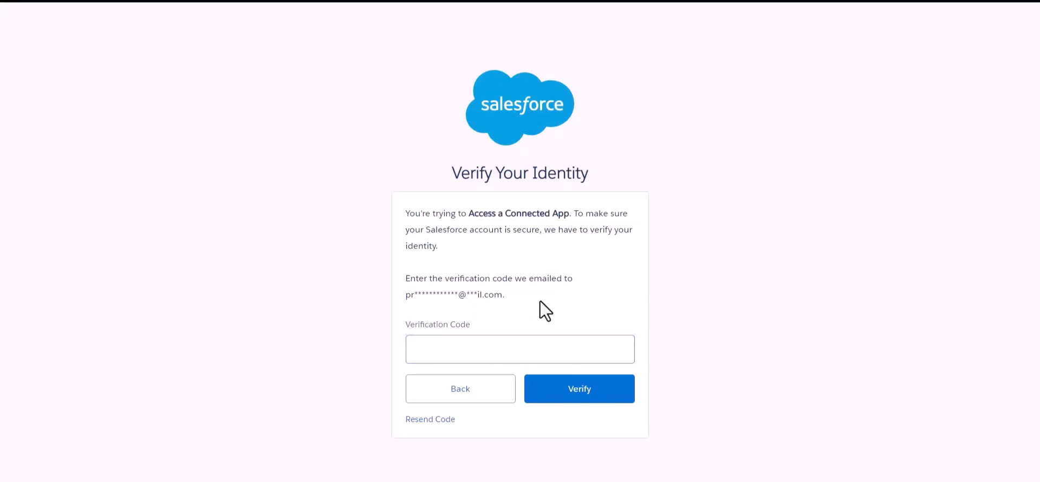
pyautogui.click(537, 347)
pyautogui.hotkey('ctrl', 'v')
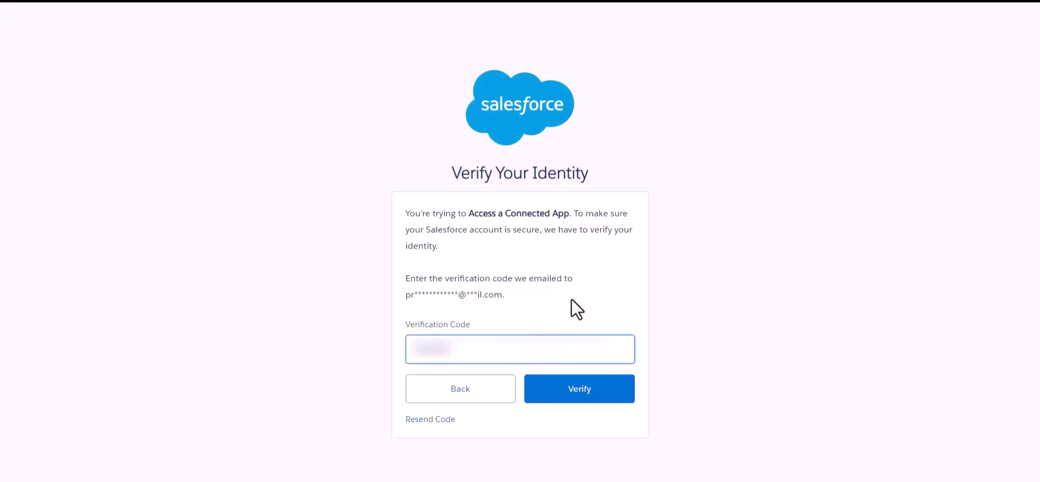
pyautogui.click(572, 298)
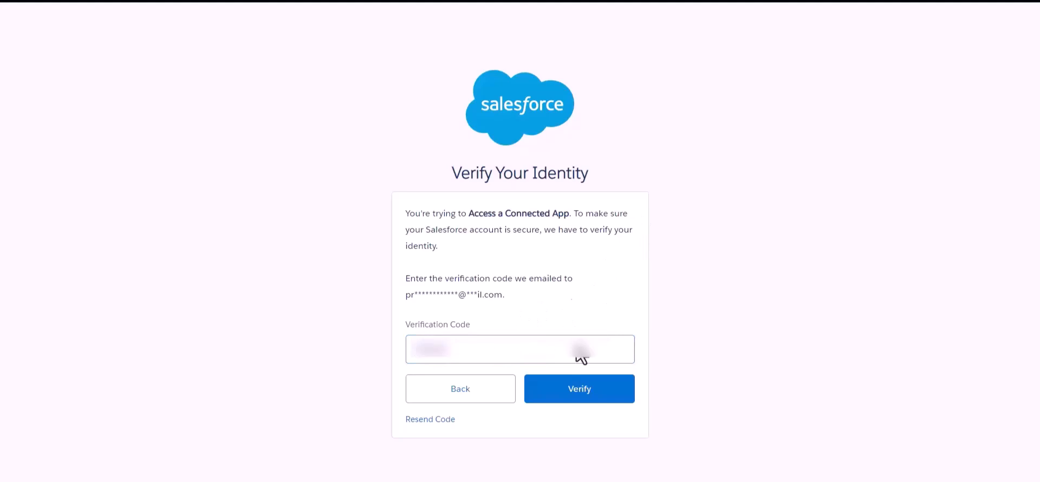
pyautogui.click(588, 397)
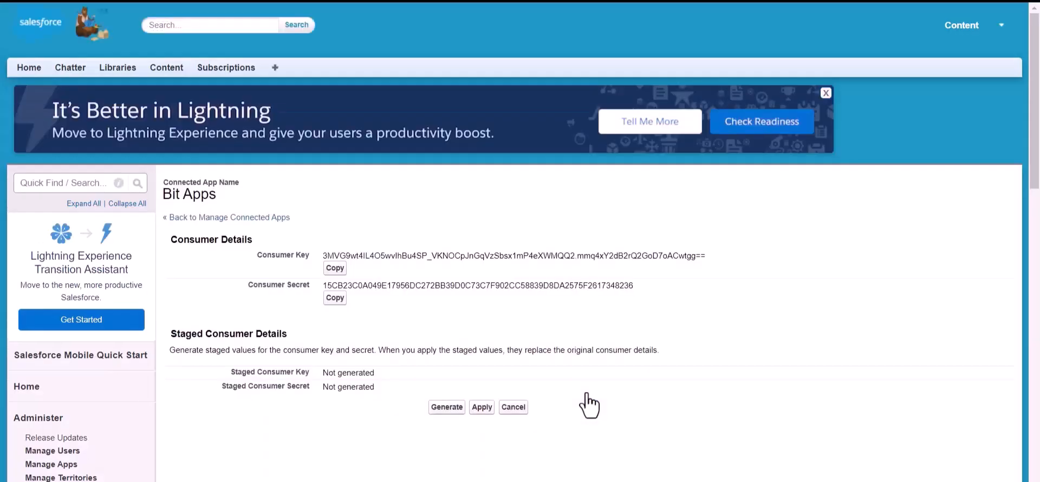
# Step: Copy the Bit Apps consumer key into the Bit Integrations Client id field
pyautogui.scroll(-1, 483, 222)
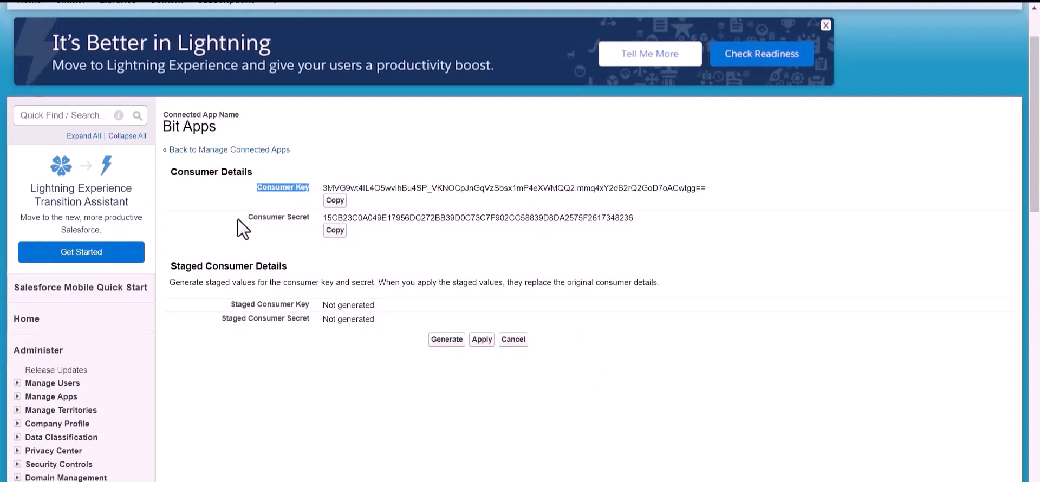
pyautogui.moveTo(238, 220); pyautogui.dragTo(313, 219)
pyautogui.click(370, 246)
pyautogui.scroll(1, 370, 245)
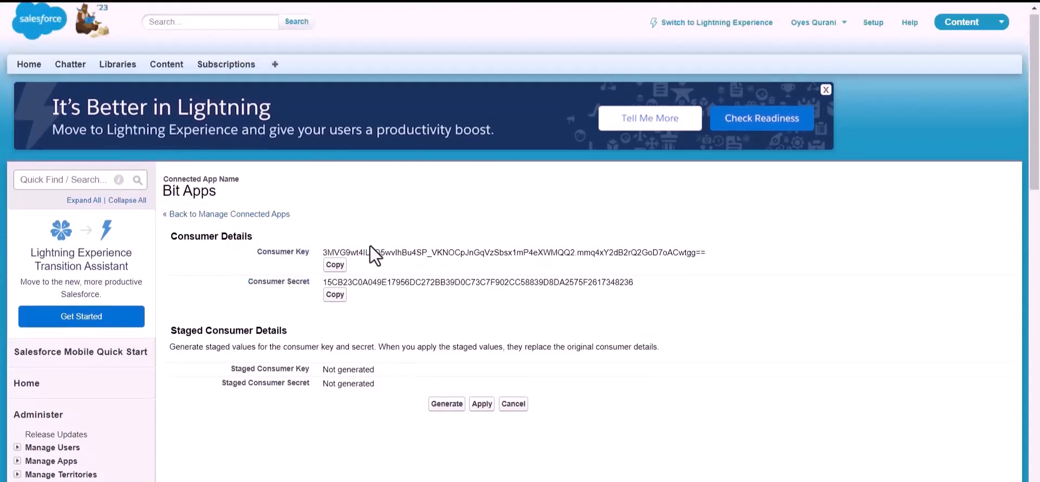
pyautogui.click(335, 265)
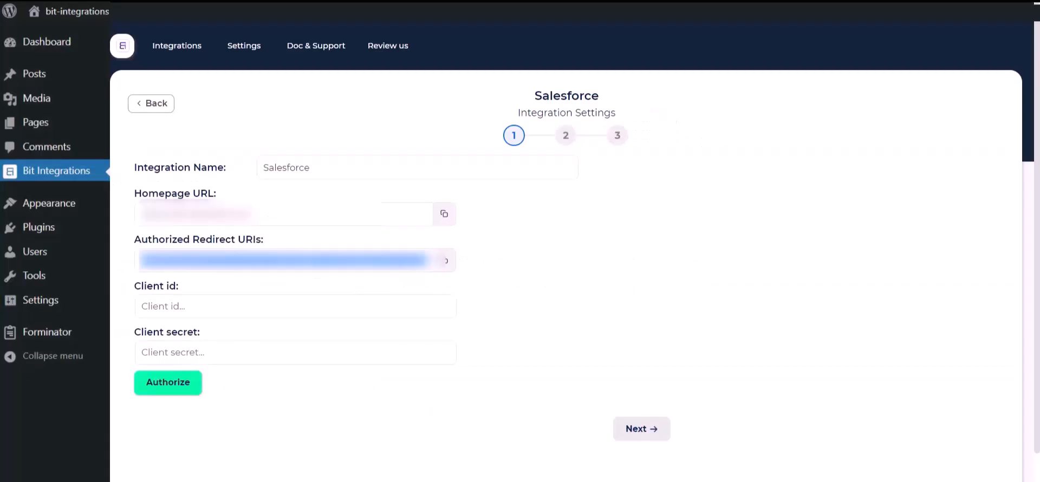
pyautogui.click(223, 305)
pyautogui.hotkey('ctrl', 'v')
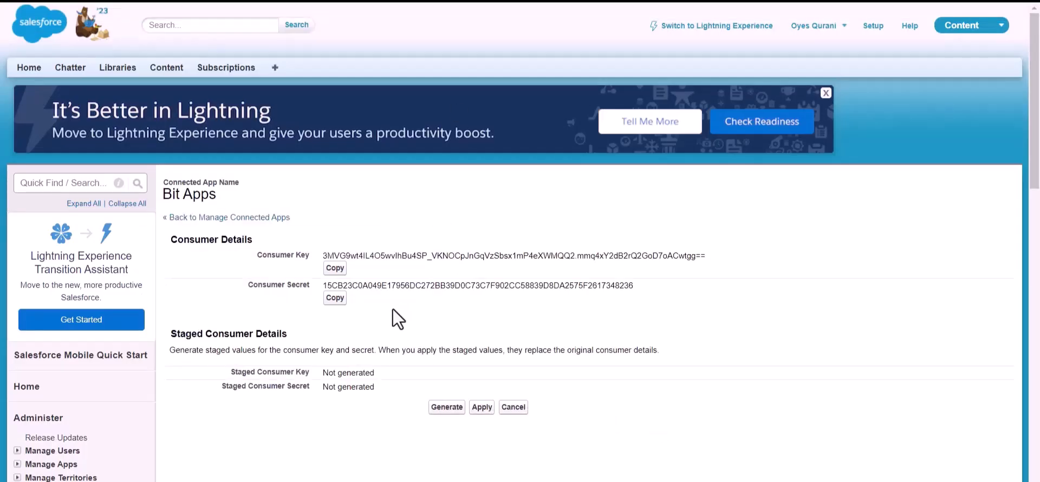
# Step: Copy the consumer secret into the Client secret field
pyautogui.click(335, 299)
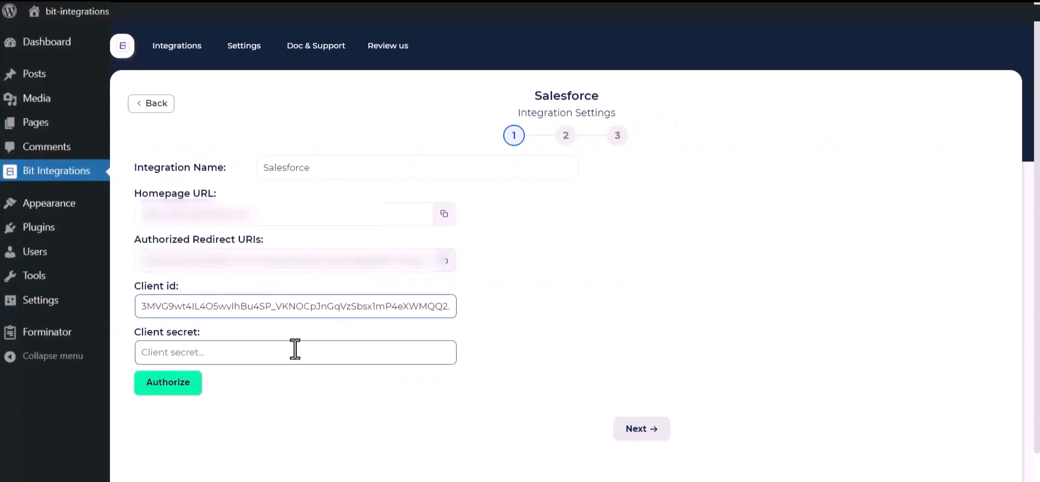
pyautogui.click(295, 350)
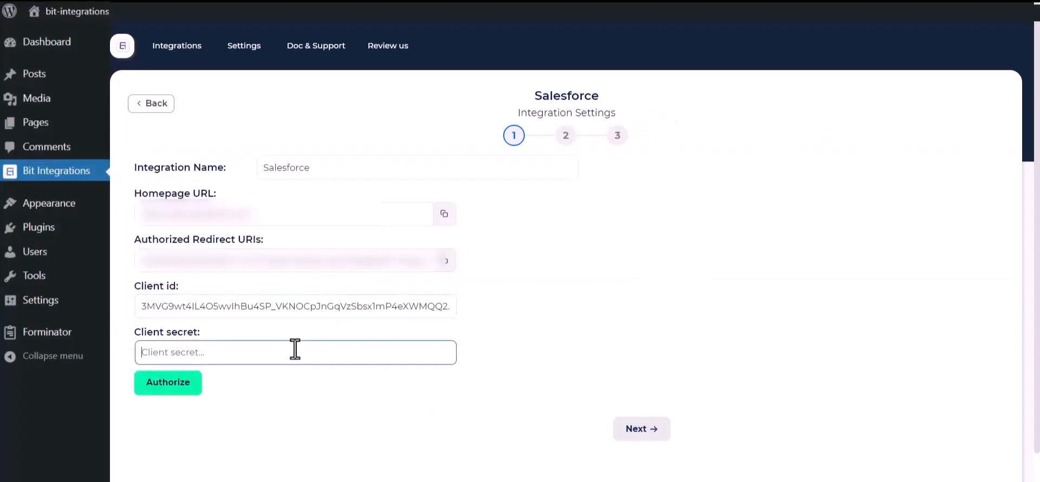
pyautogui.hotkey('ctrl', 'v')
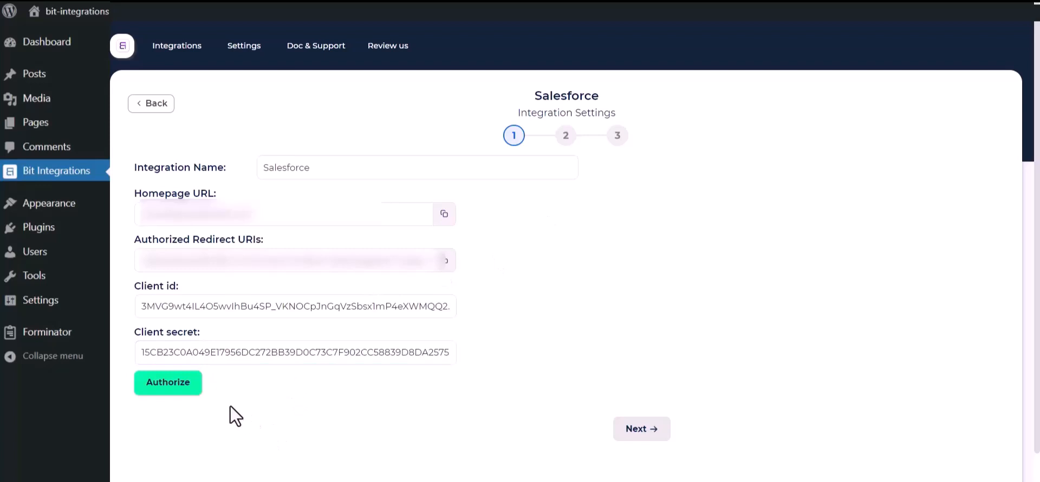
# Step: Authorize Bit Integrations' access to Salesforce through Bit Apps, then continue to step 2
pyautogui.click(153, 384)
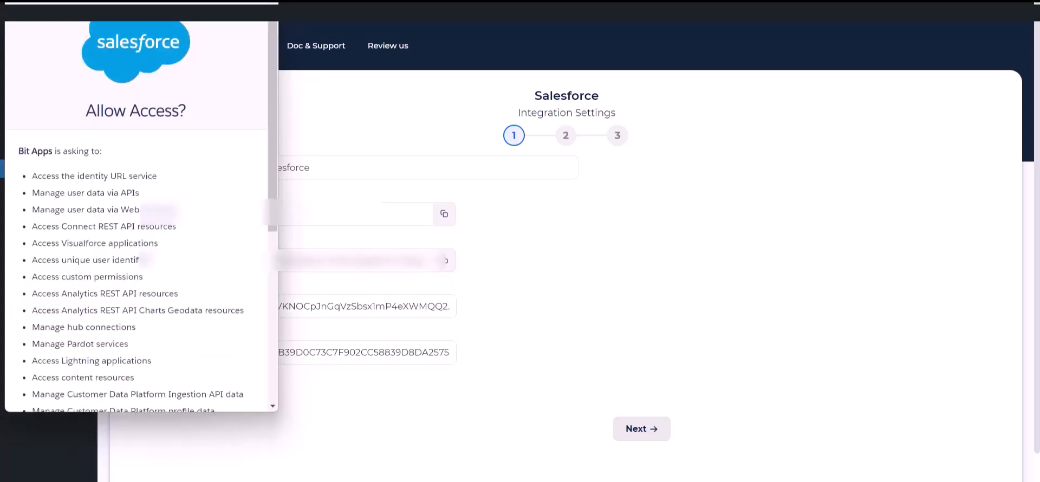
pyautogui.scroll(-6, 161, 229)
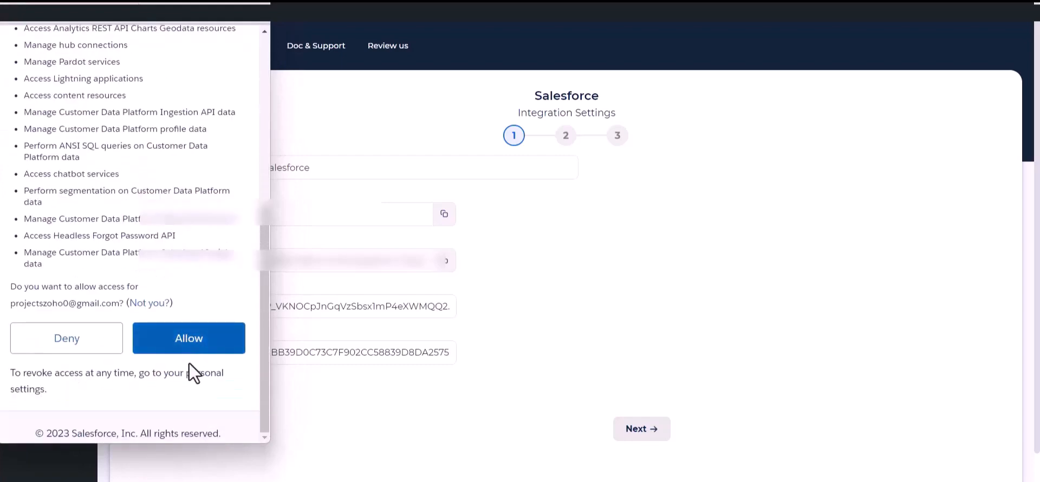
pyautogui.click(189, 341)
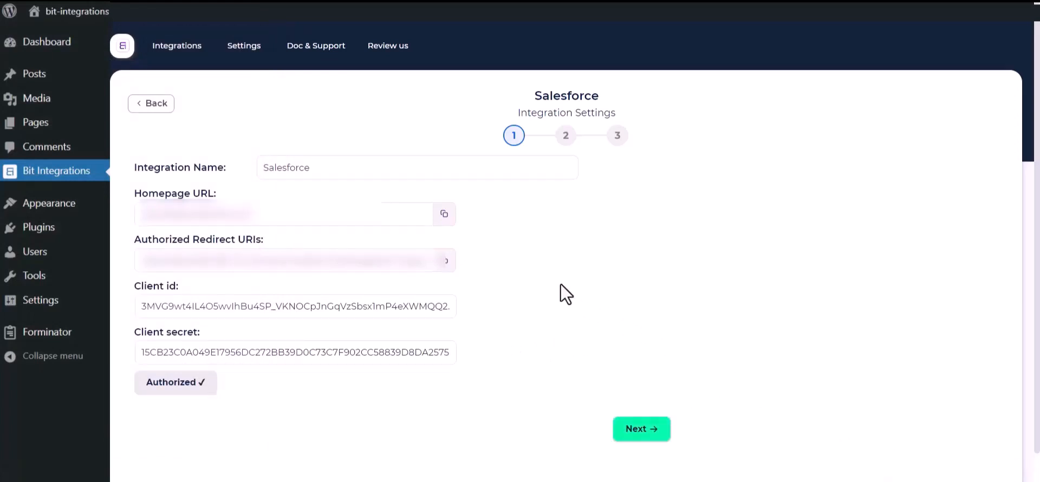
pyautogui.click(645, 429)
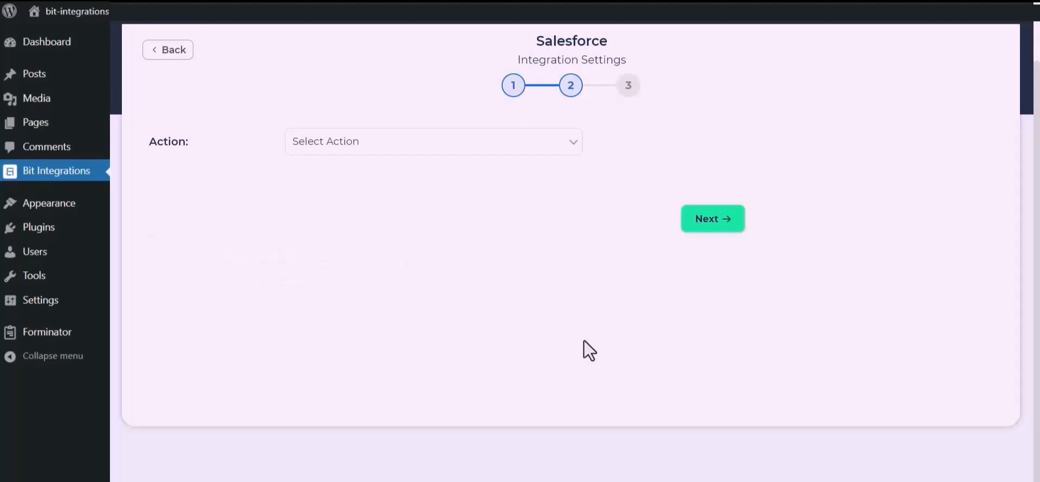
# Step: Choose the Create lead action and map Name to Last Name and Email to Email
pyautogui.click(516, 148)
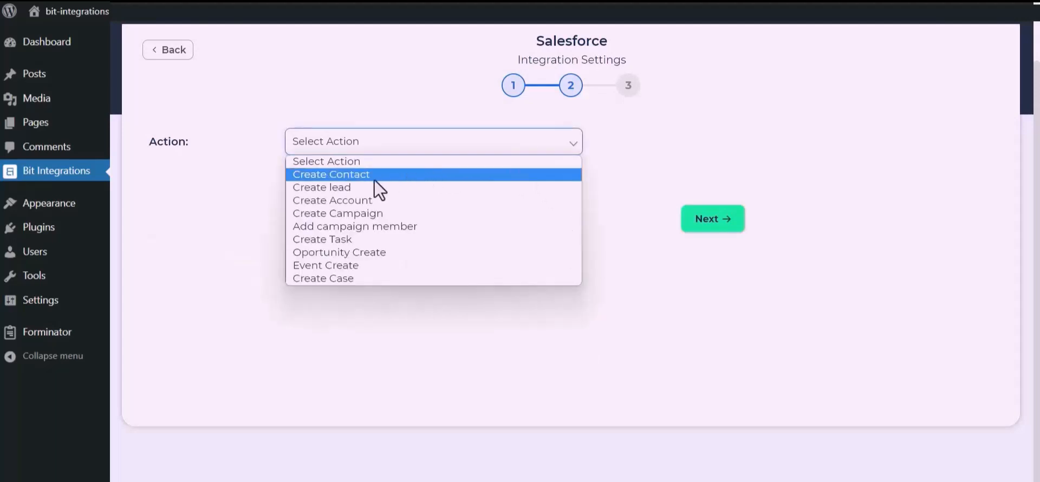
pyautogui.click(362, 190)
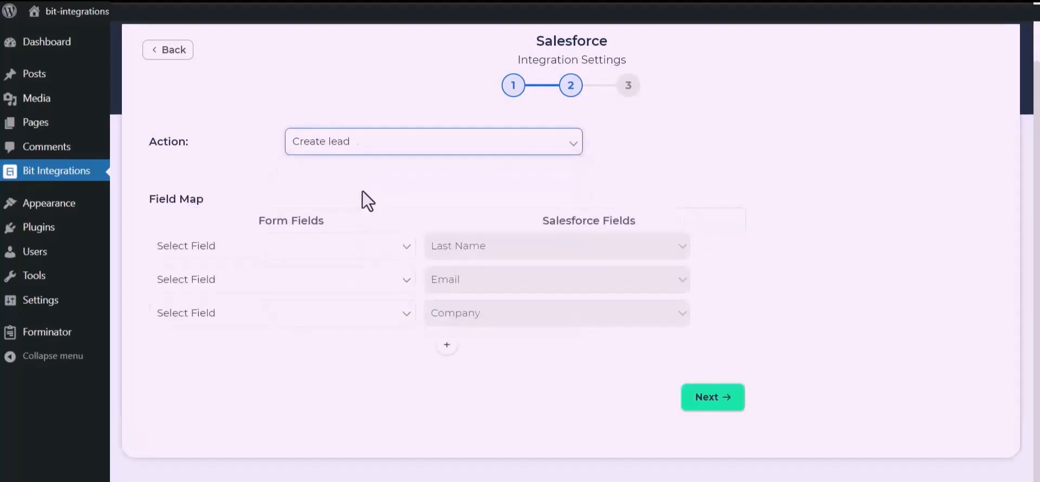
pyautogui.click(340, 251)
pyautogui.click(245, 294)
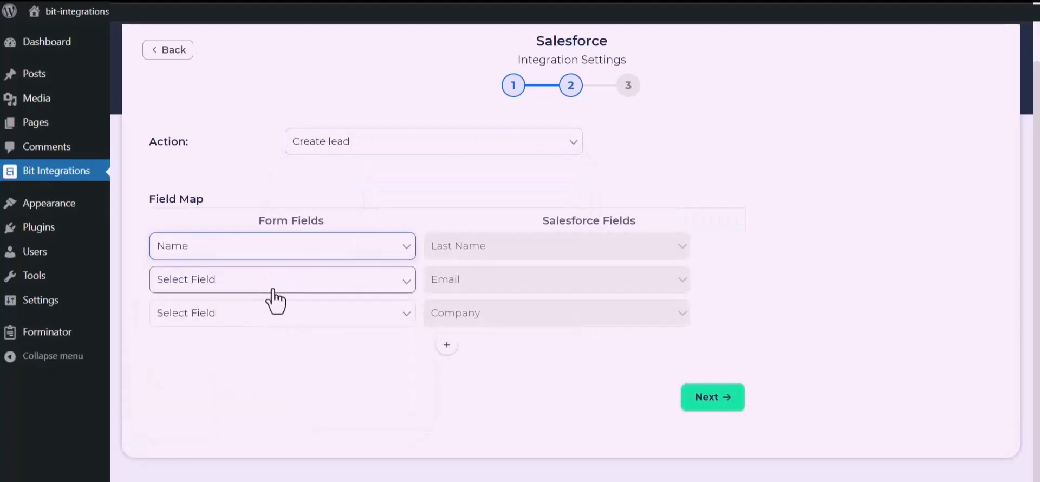
pyautogui.click(274, 289)
pyautogui.click(217, 336)
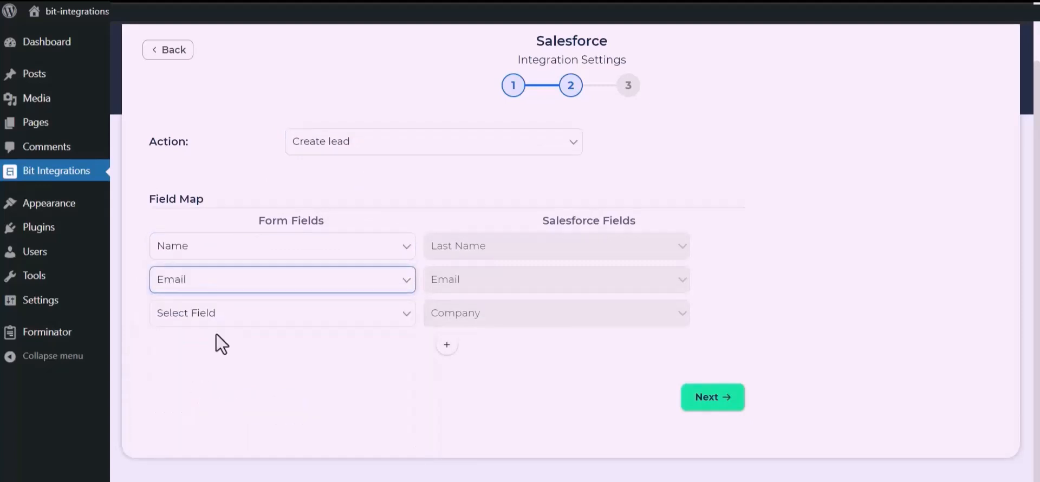
# Step: Set Company to the custom value 'Bit Apps'
pyautogui.click(251, 324)
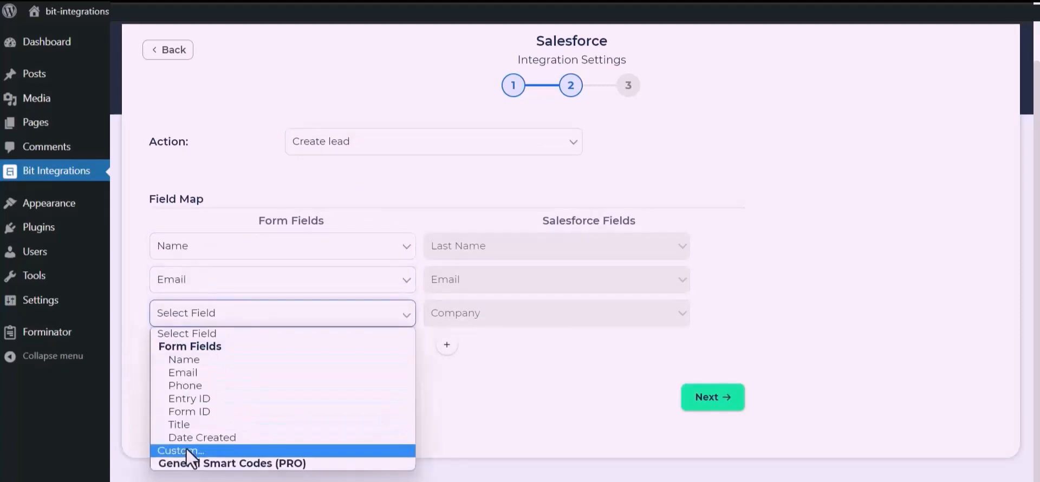
pyautogui.click(163, 450)
pyautogui.click(364, 319)
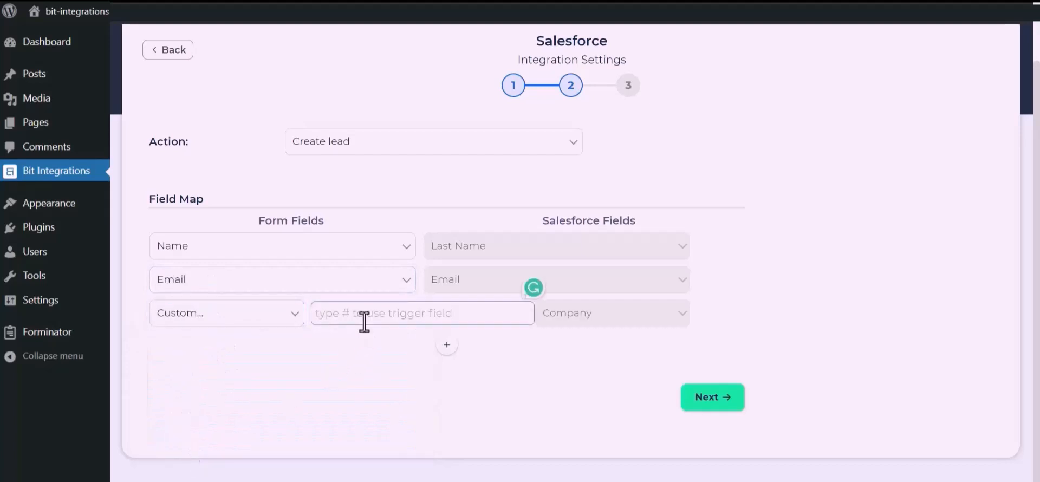
pyautogui.write('Bit Apps')
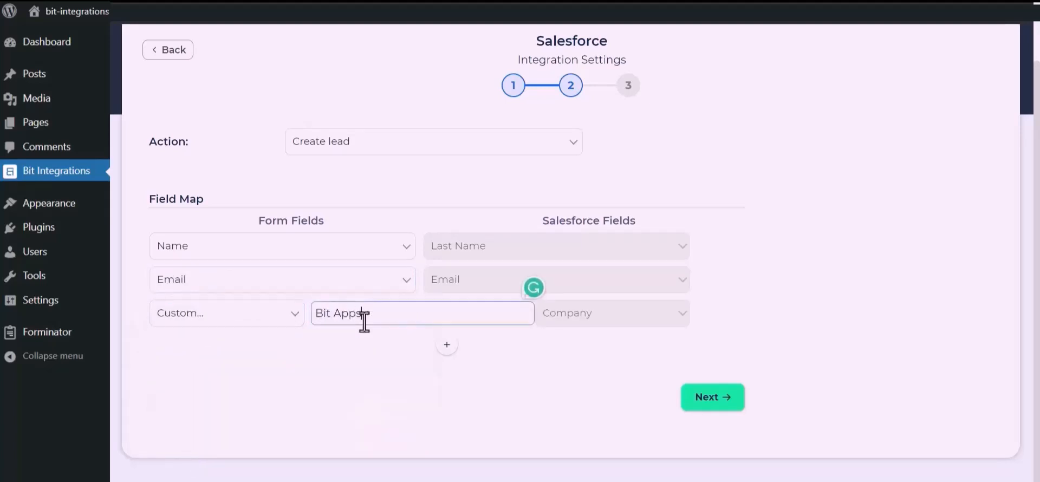
pyautogui.click(398, 381)
pyautogui.moveTo(398, 379); pyautogui.dragTo(473, 325)
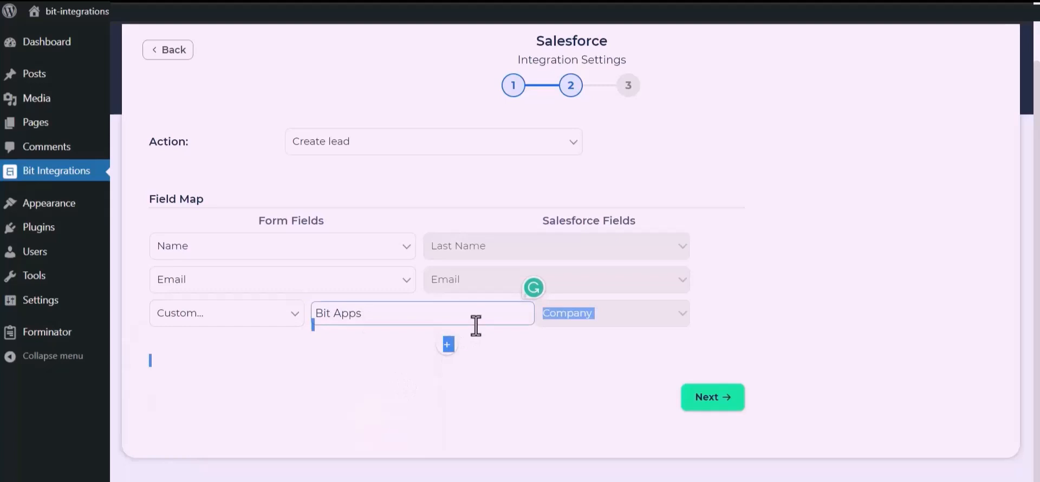
# Step: Add a mapping row from the form's Phone to the Salesforce lead Phone, then finish and save
pyautogui.click(447, 345)
pyautogui.click(372, 352)
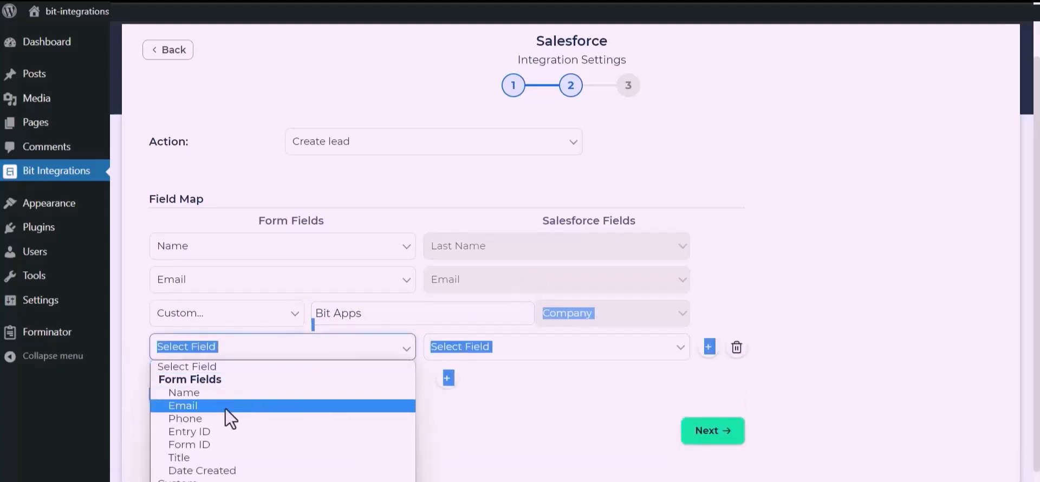
pyautogui.click(187, 417)
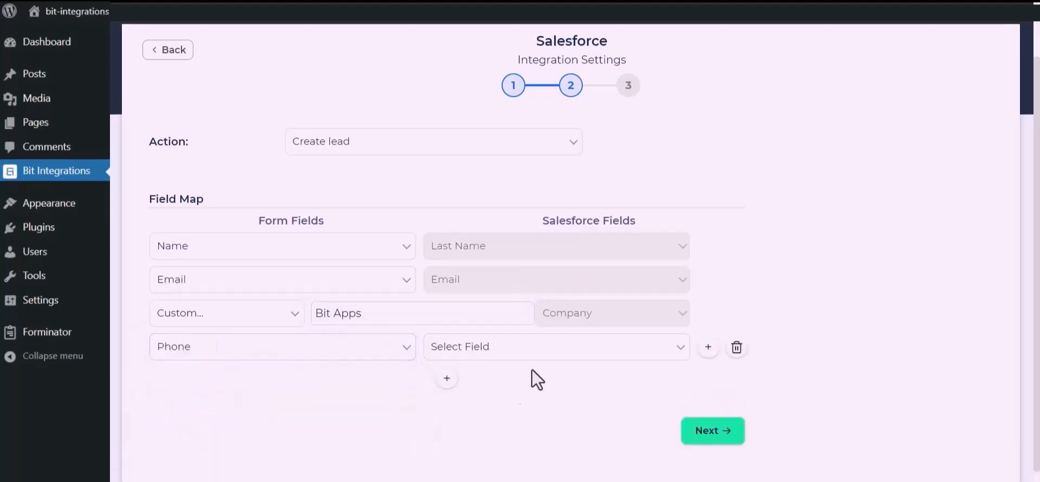
pyautogui.click(564, 349)
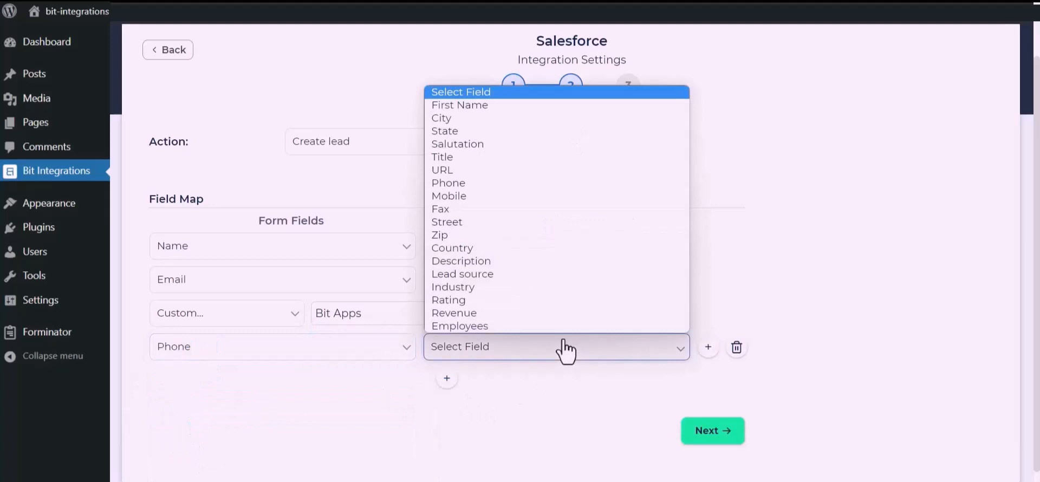
pyautogui.click(463, 184)
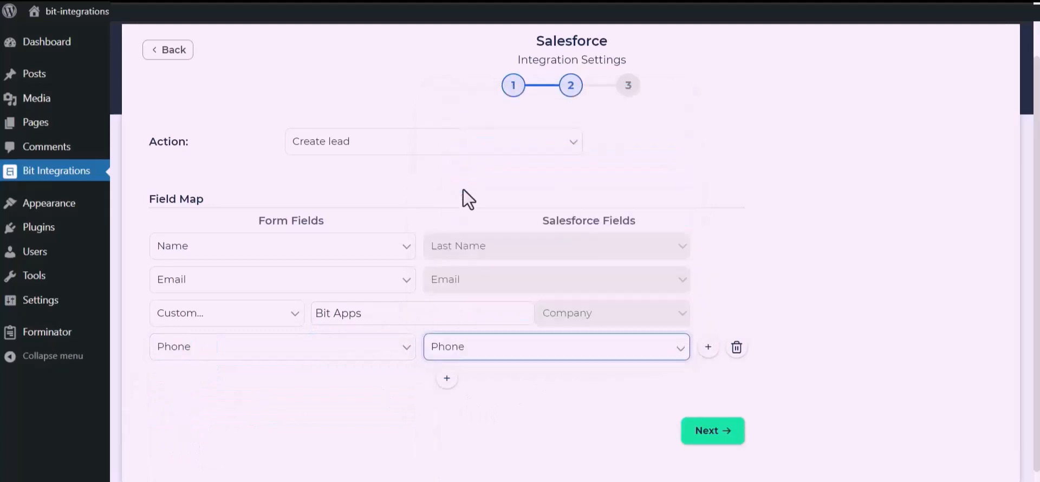
pyautogui.click(717, 432)
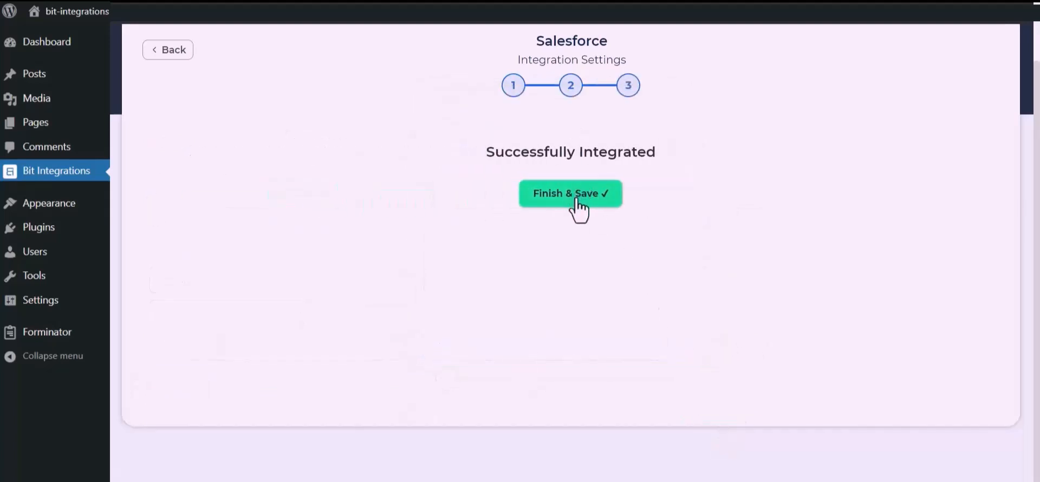
pyautogui.click(578, 201)
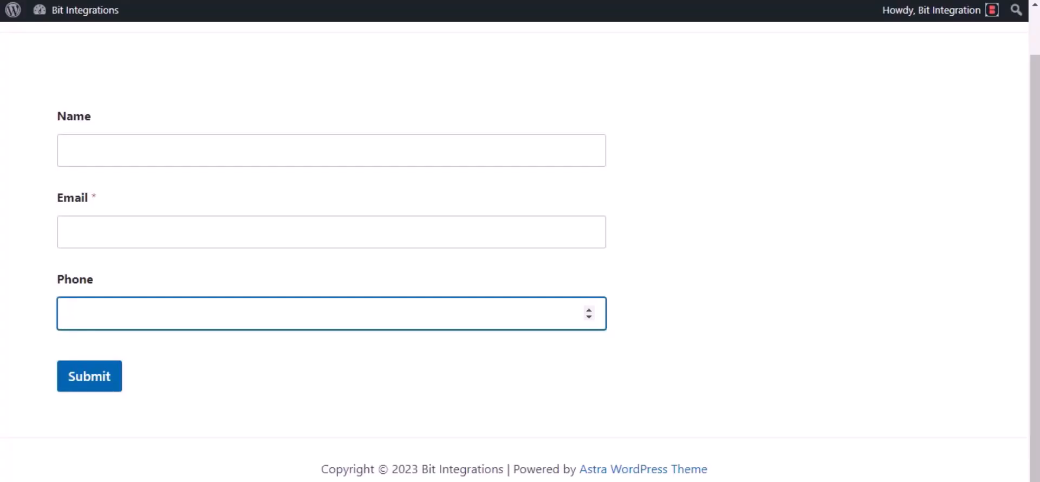
# Step: Enter 'Bit Integrations' as the Name and a contact e-mail on the front-end form
pyautogui.click(115, 144)
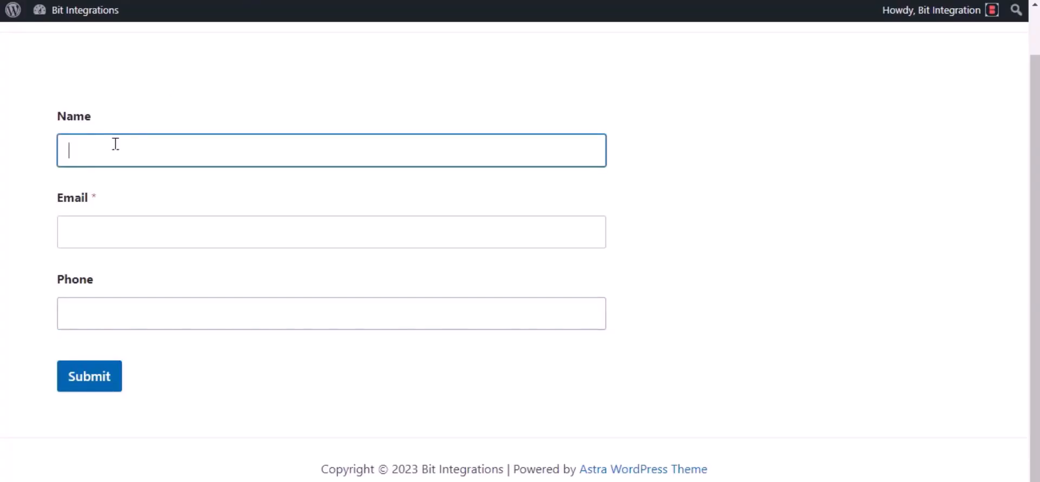
pyautogui.write('B')
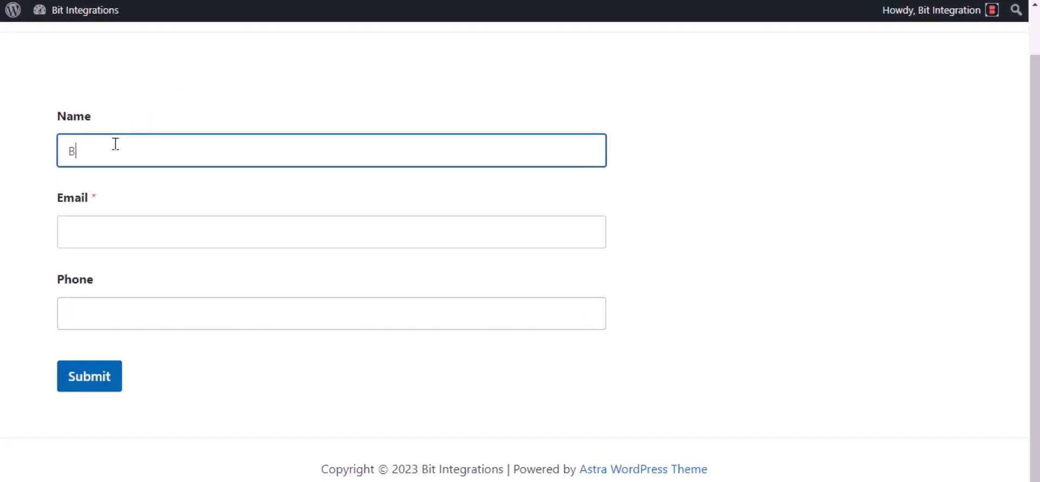
pyautogui.write('it Integrations')
pyautogui.click(100, 224)
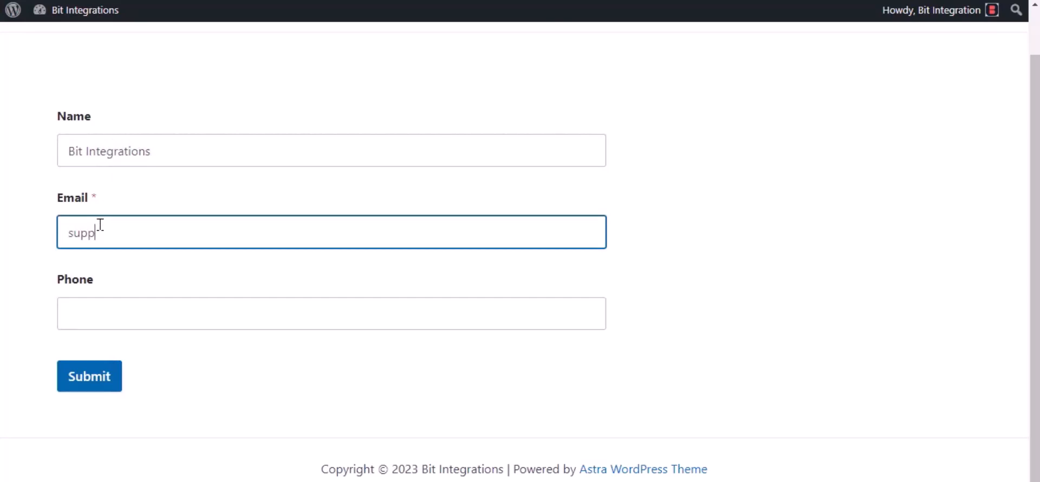
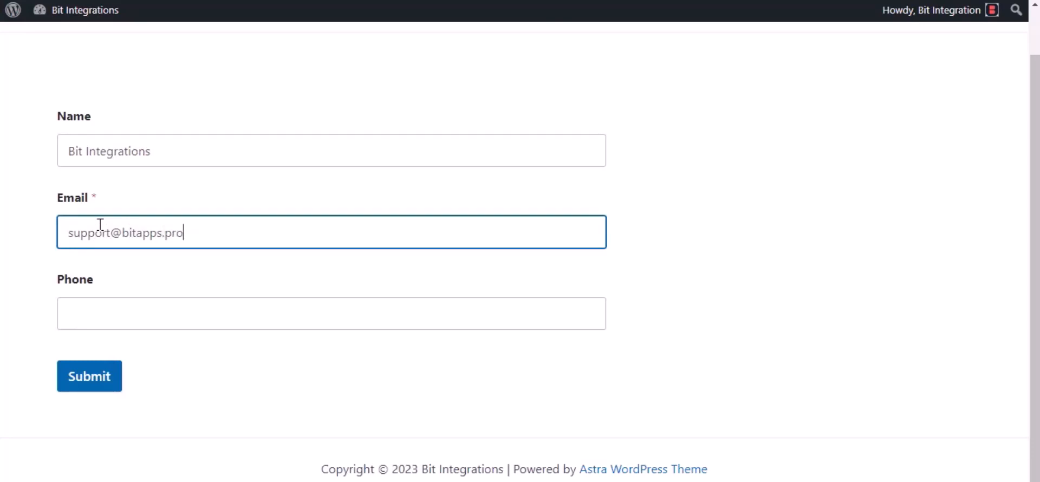
# Step: Add a phone number, submit the form, and refresh the Salesforce Leads list
pyautogui.click(124, 323)
pyautogui.write('444555666')
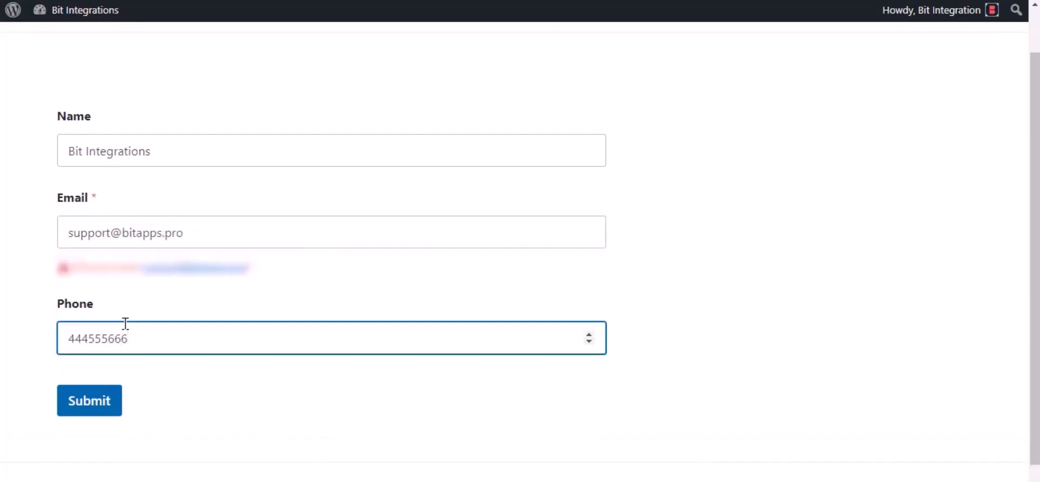
pyautogui.click(88, 412)
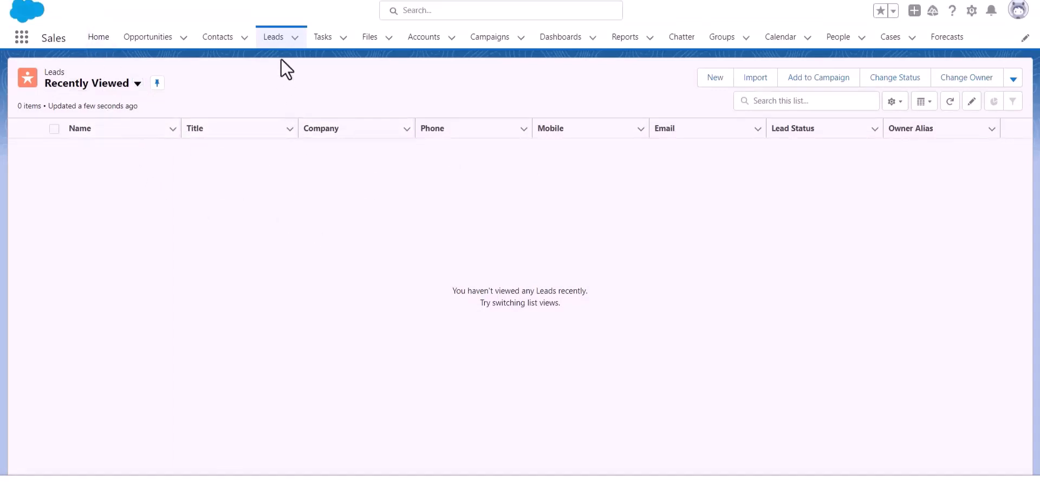
pyautogui.click(274, 40)
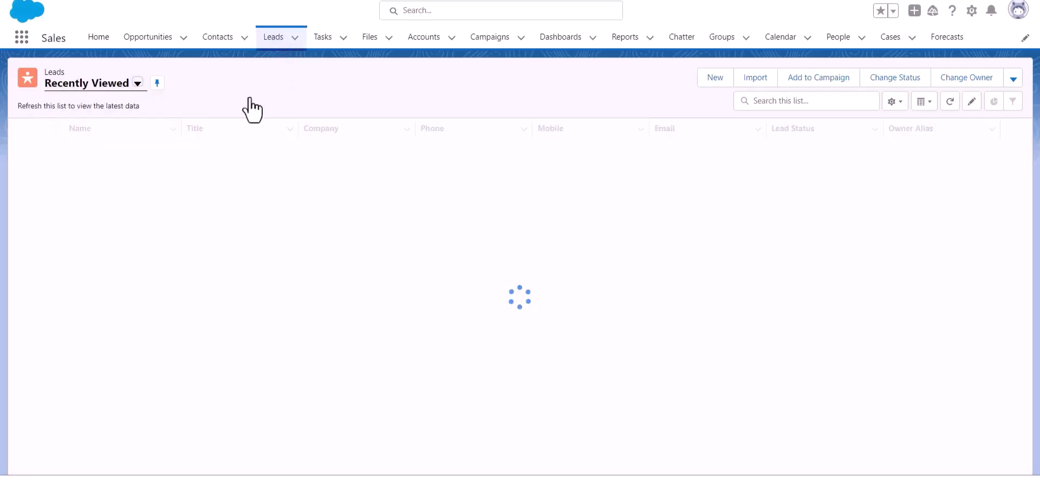